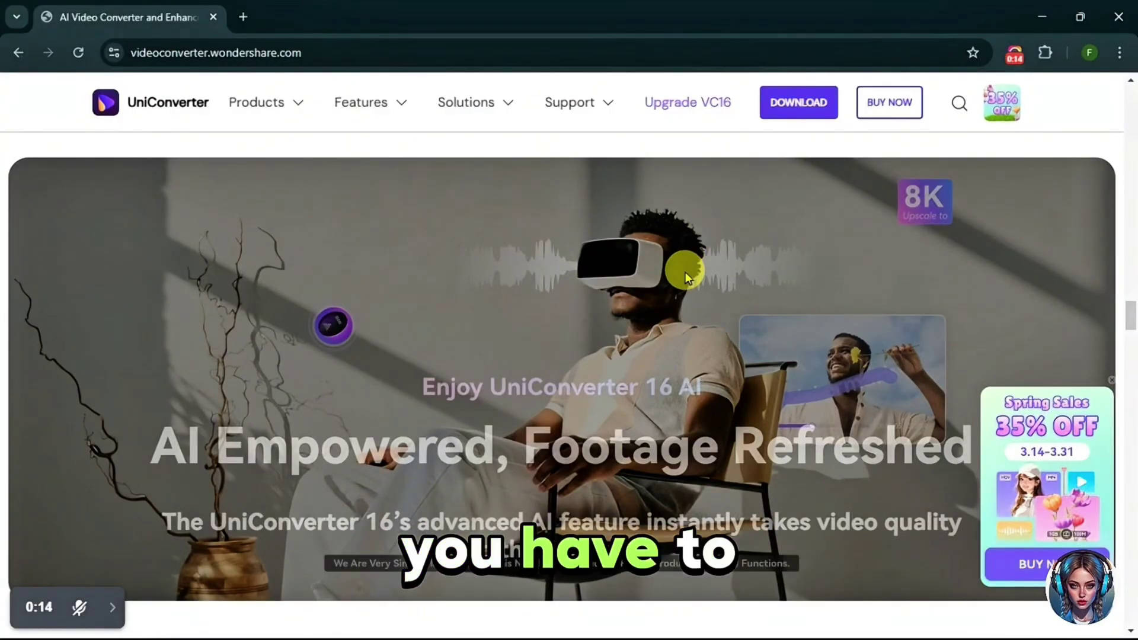
- Download the UniConverter installer and run the installation
left_click(807, 109)
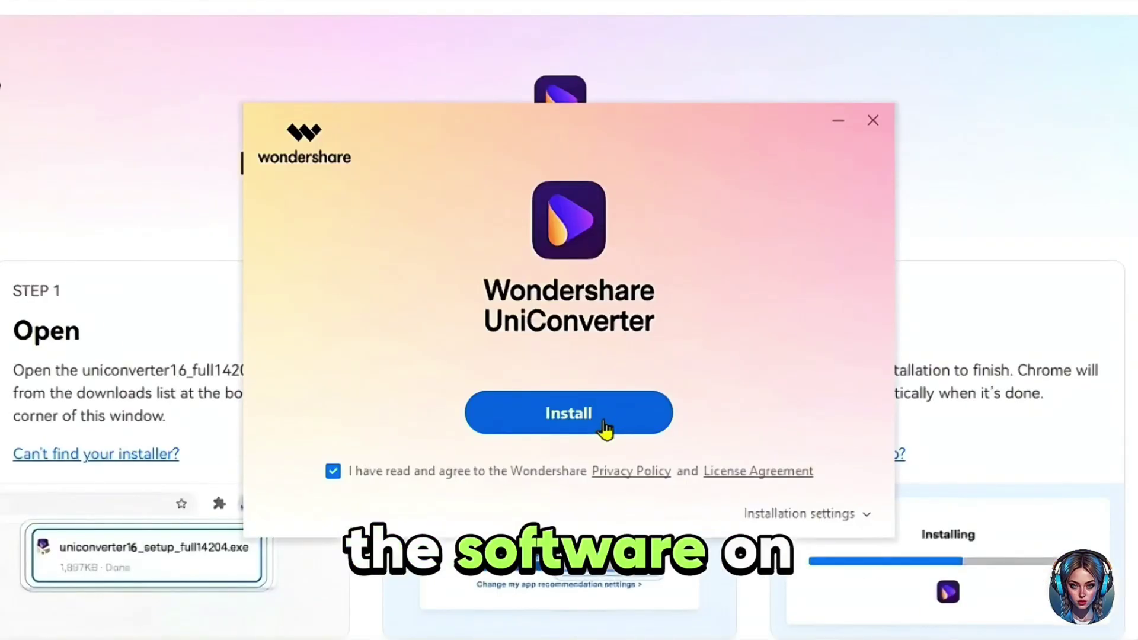
left_click(608, 427)
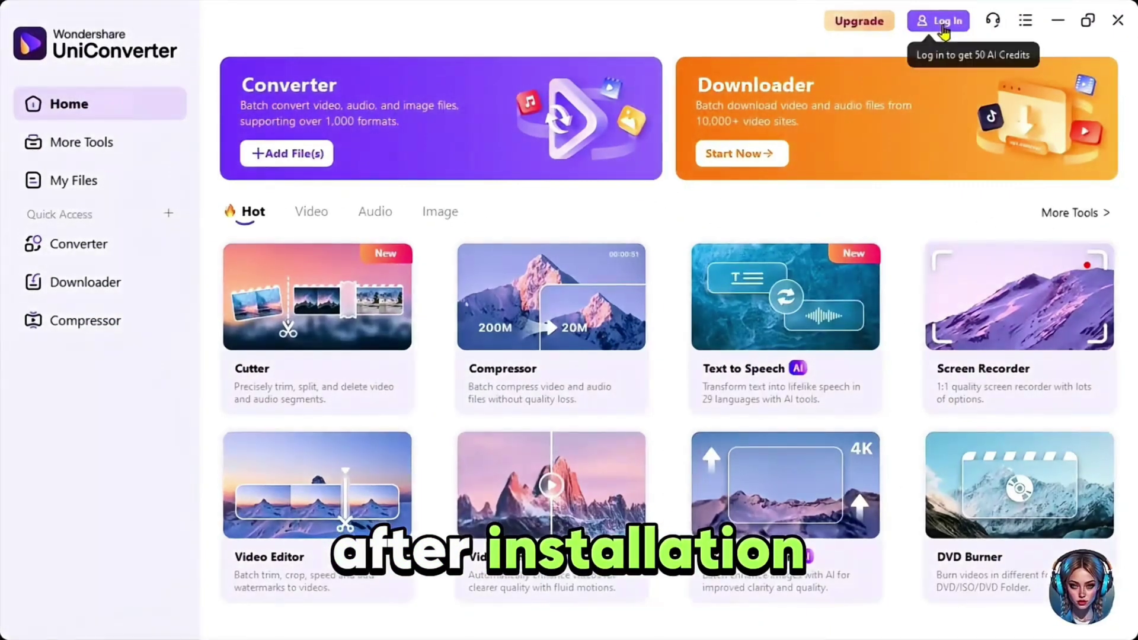
- Sign in to UniConverter with a Google account
left_click(944, 30)
left_click(497, 236)
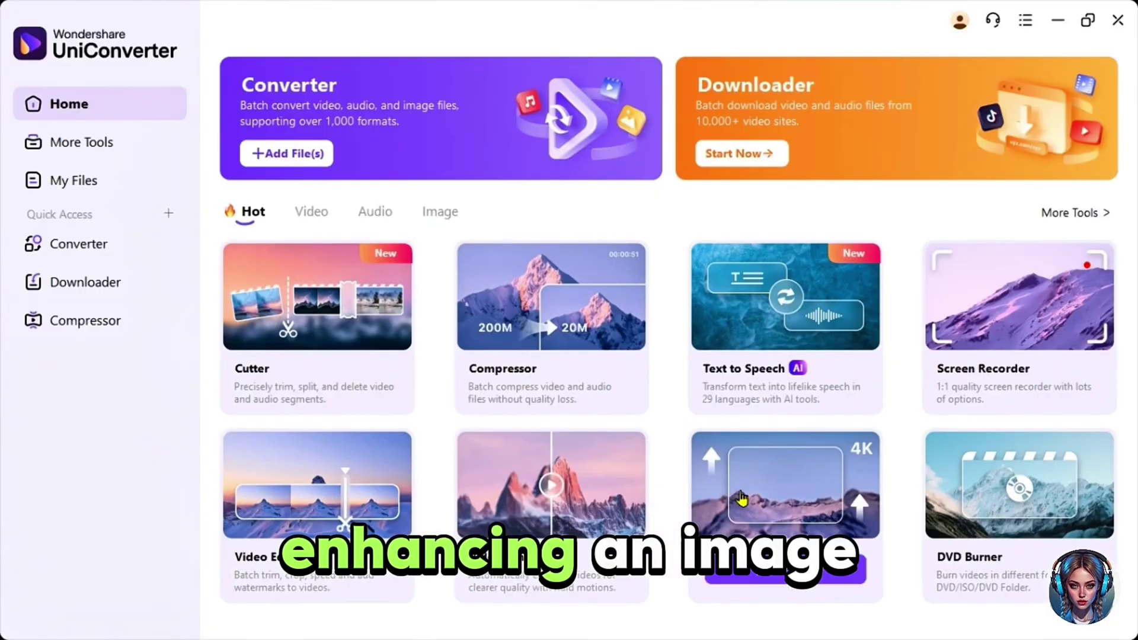
- Launch the Image Enhancer tool from the Home screen with the FULL COURSE thumbnail
mouse_move(1003, 324)
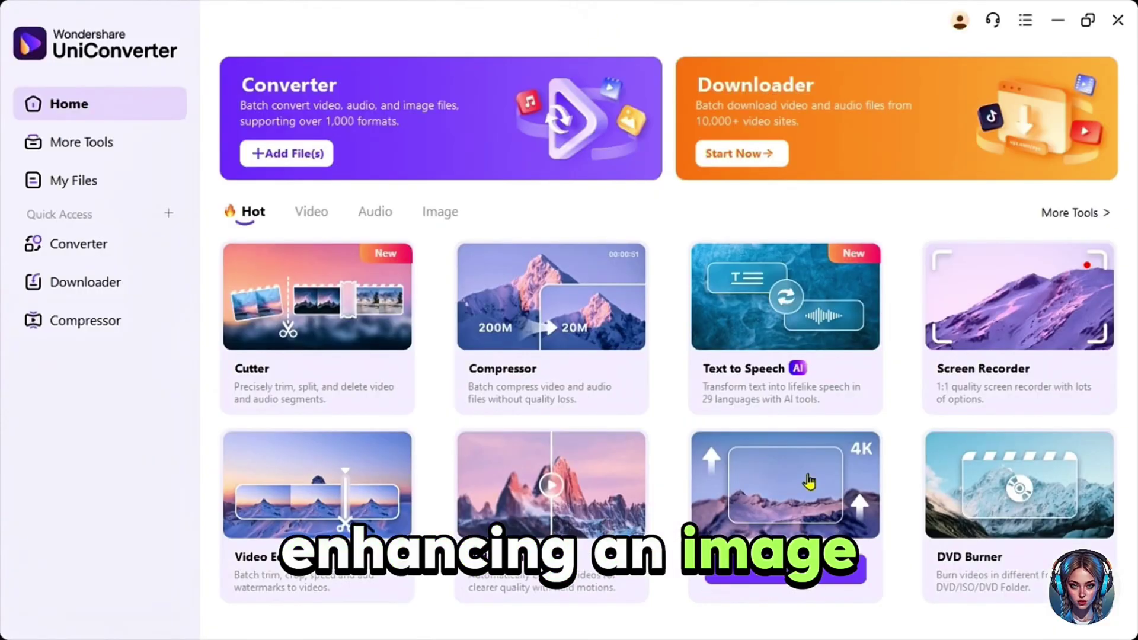
left_click(816, 494)
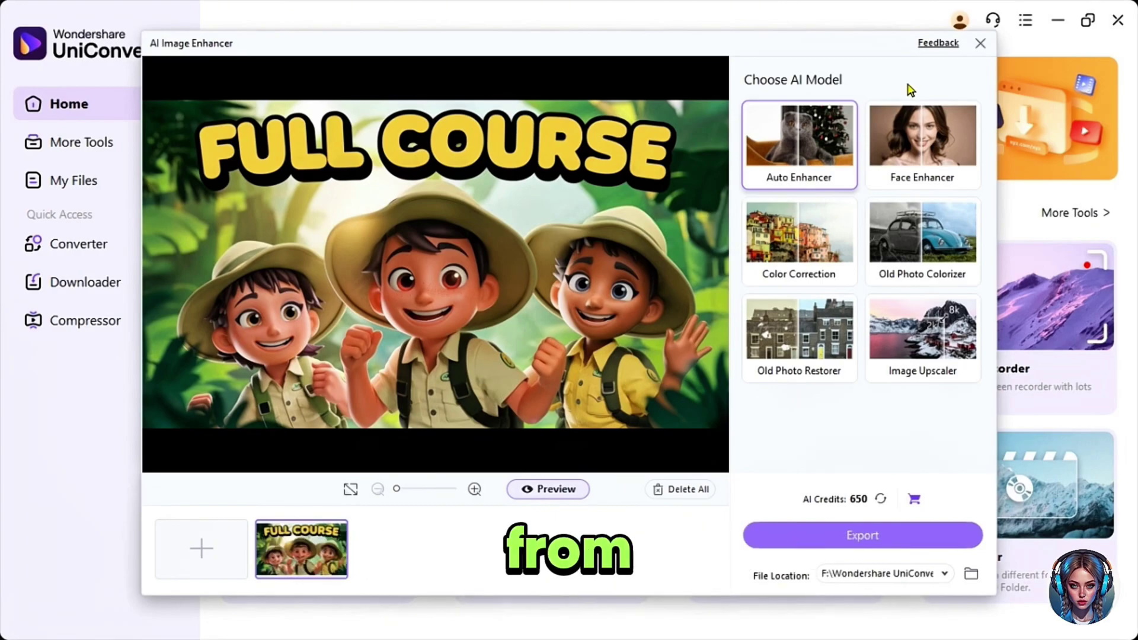
- Read the AI model card descriptions and select Image Upscaler for the thumbnail
mouse_move(799, 187)
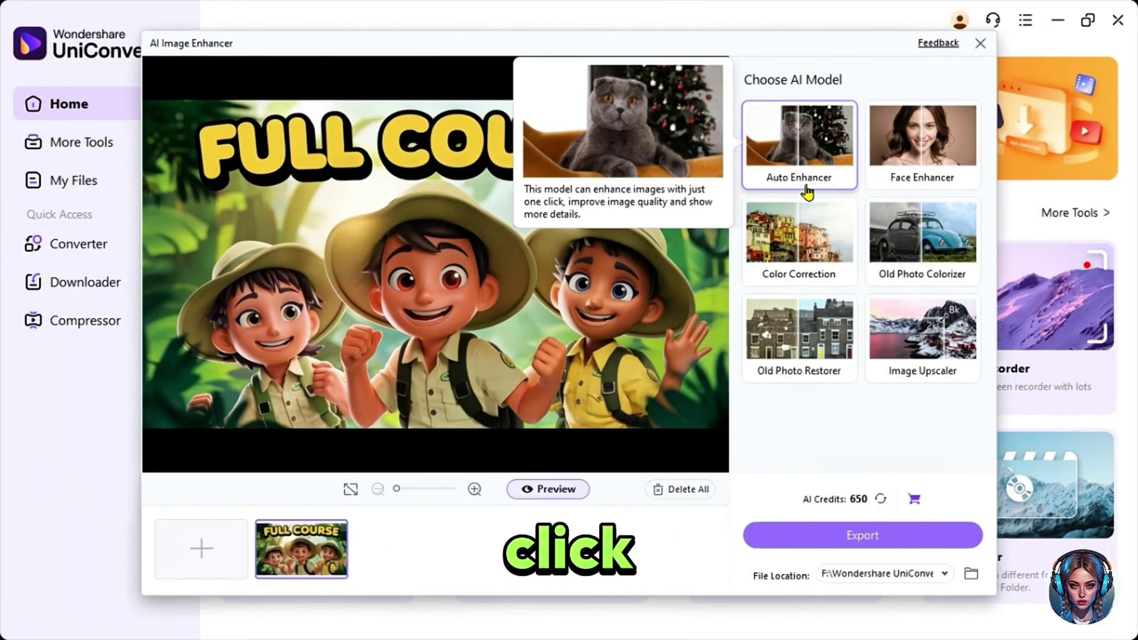
mouse_move(935, 174)
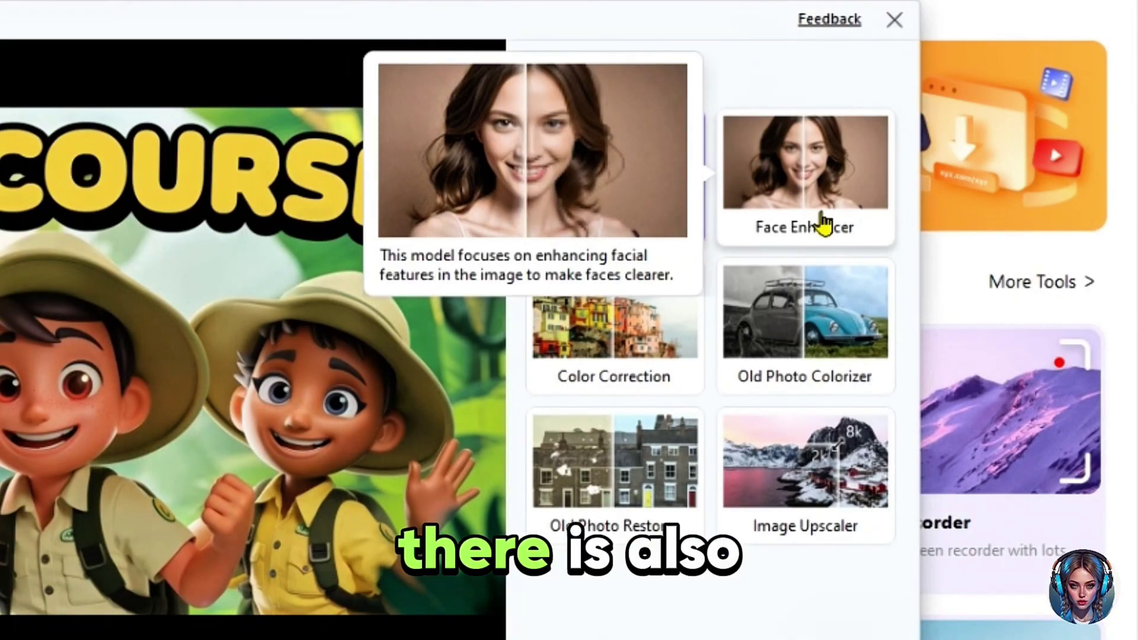
mouse_move(639, 377)
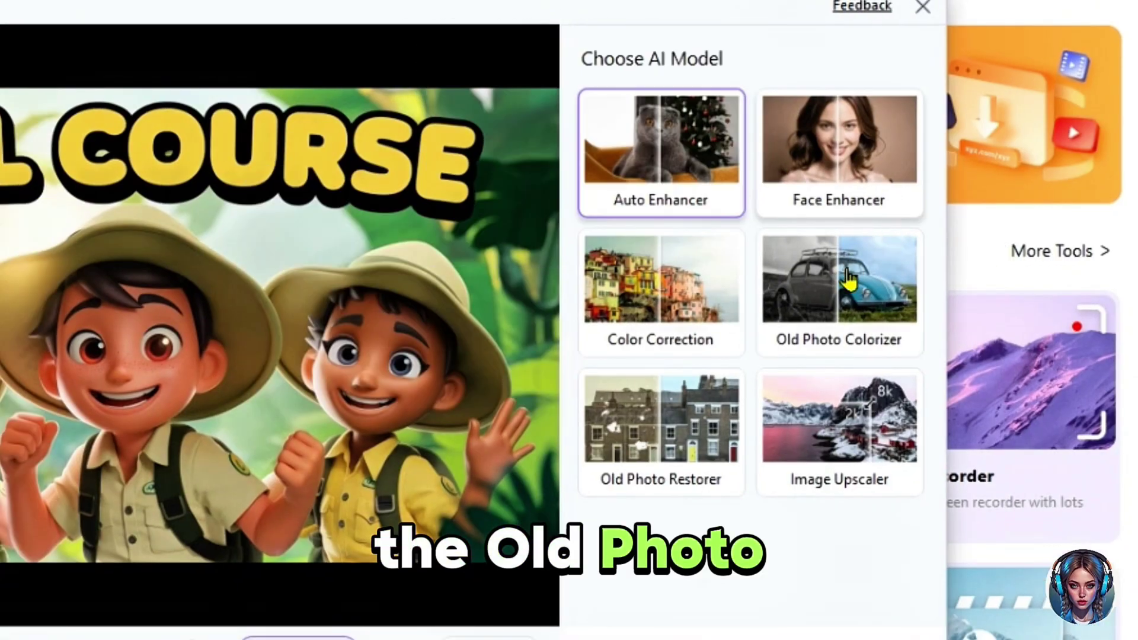
mouse_move(849, 279)
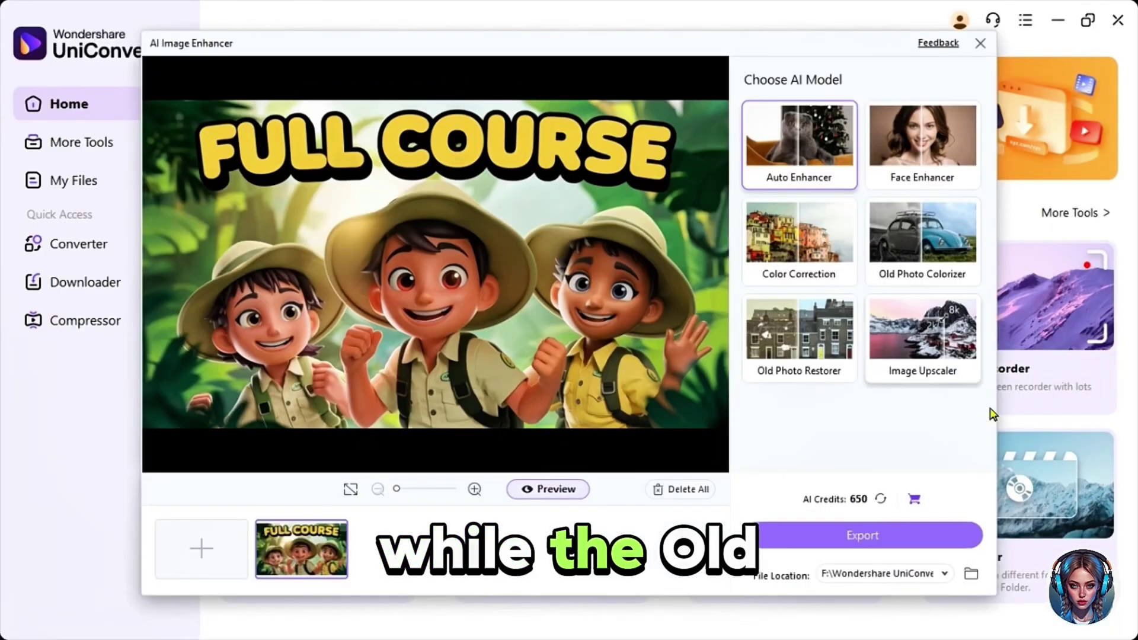
mouse_move(711, 464)
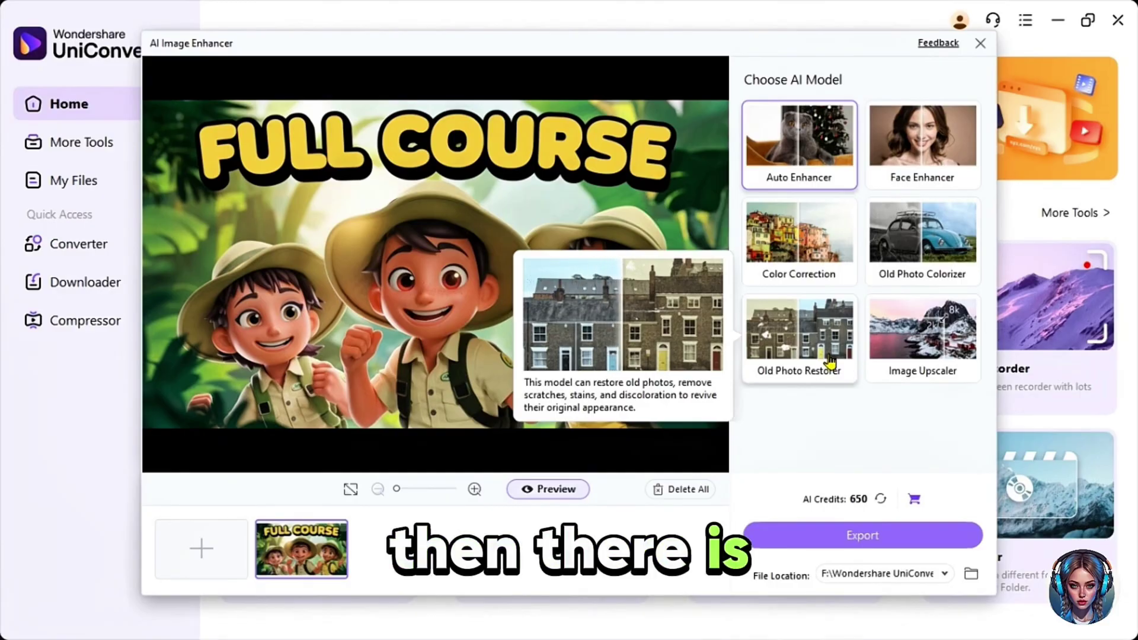
left_click(913, 341)
left_click(889, 436)
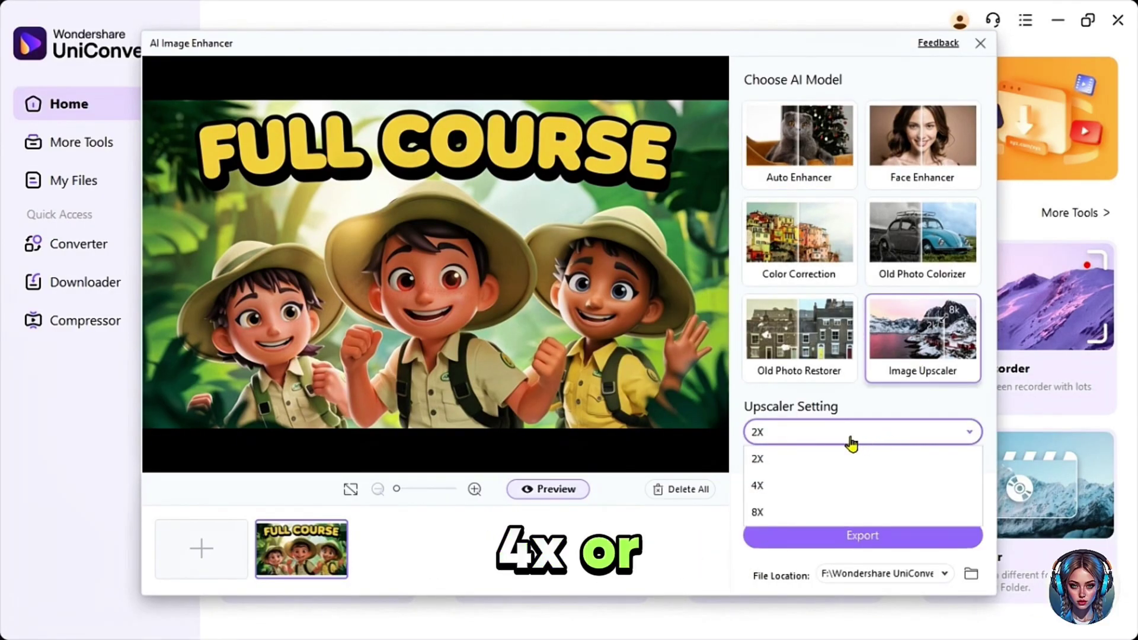
- Upscale the thumbnail 8X, export it, and open the resulting 10496 x 5888 JPEG
left_click(764, 512)
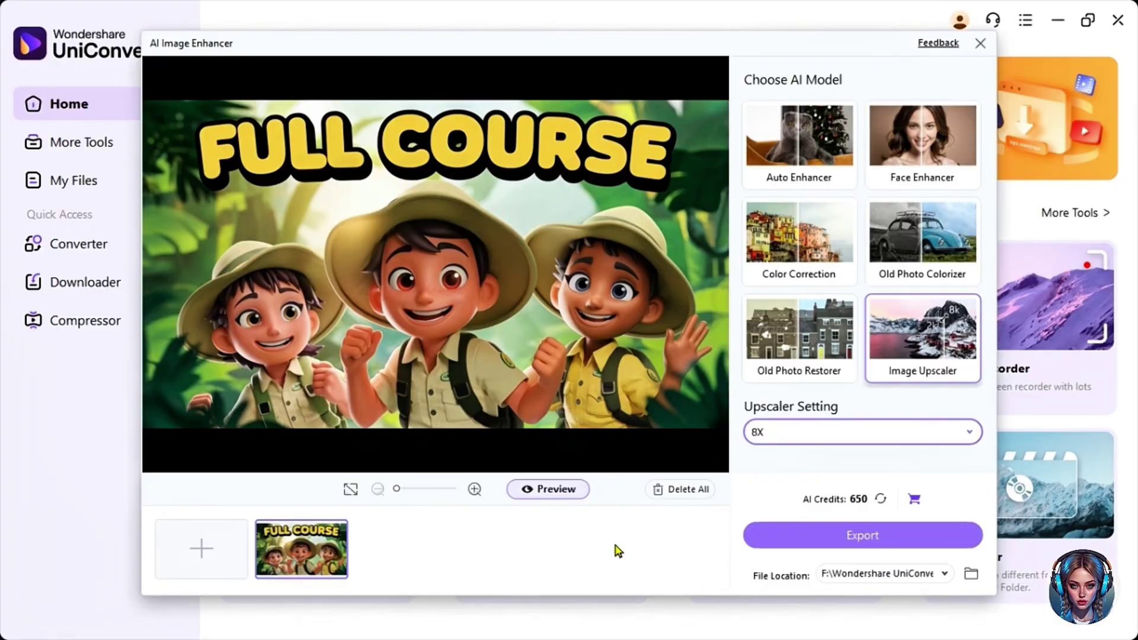
key("Return")
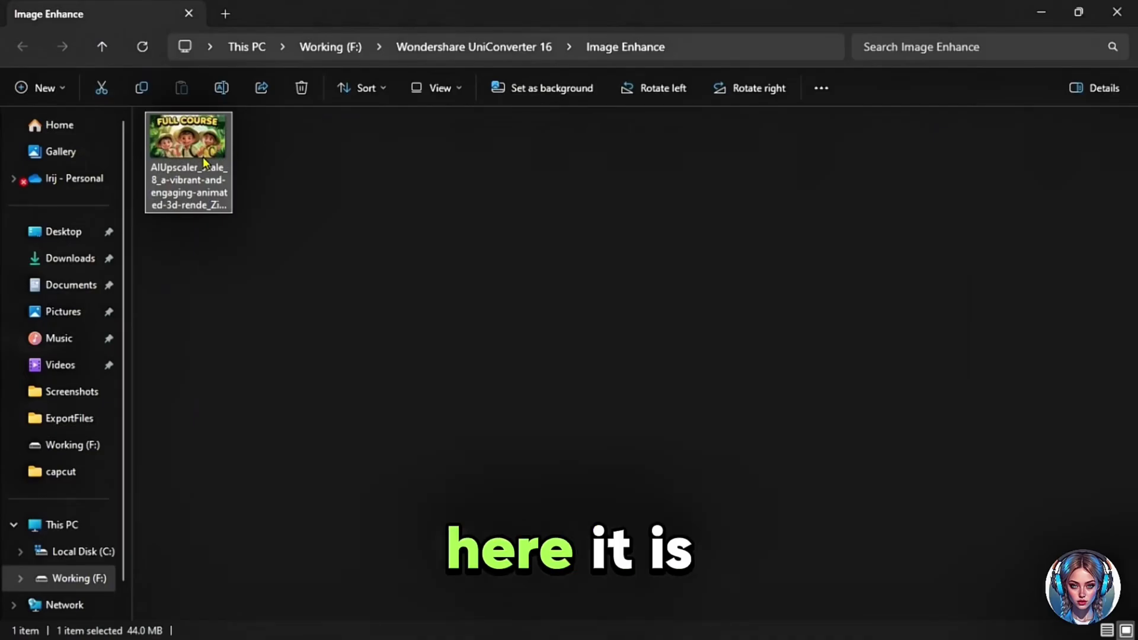
double_click(204, 162)
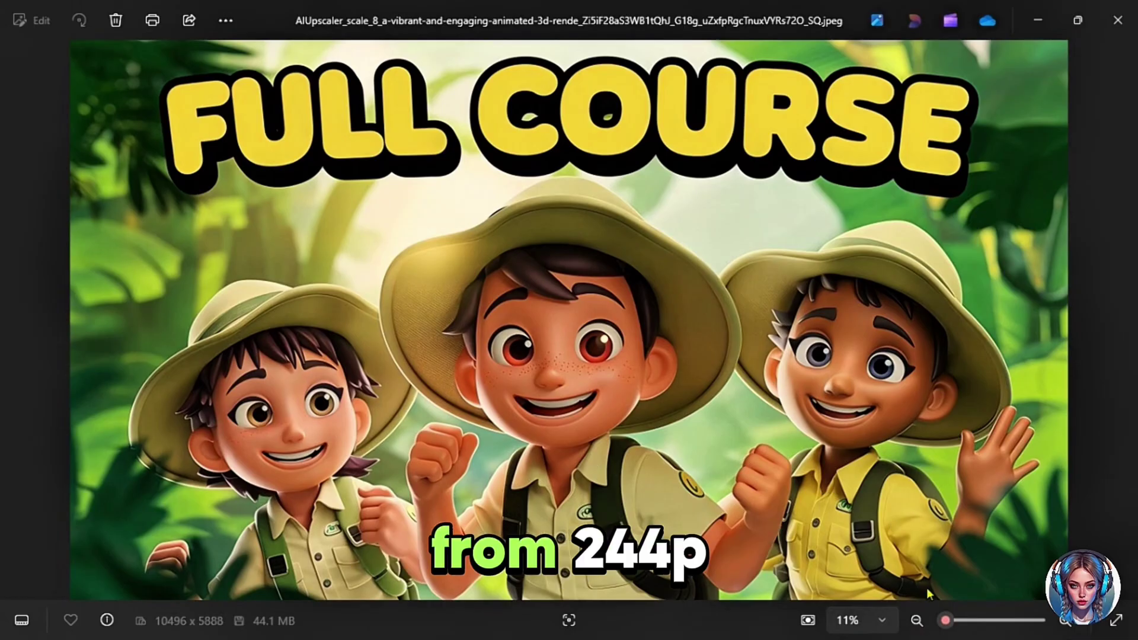
- Zoom and pan the upscaled image to inspect the boys' shirts, fists and middle boy's face
left_click_drag(946, 623, 947, 620)
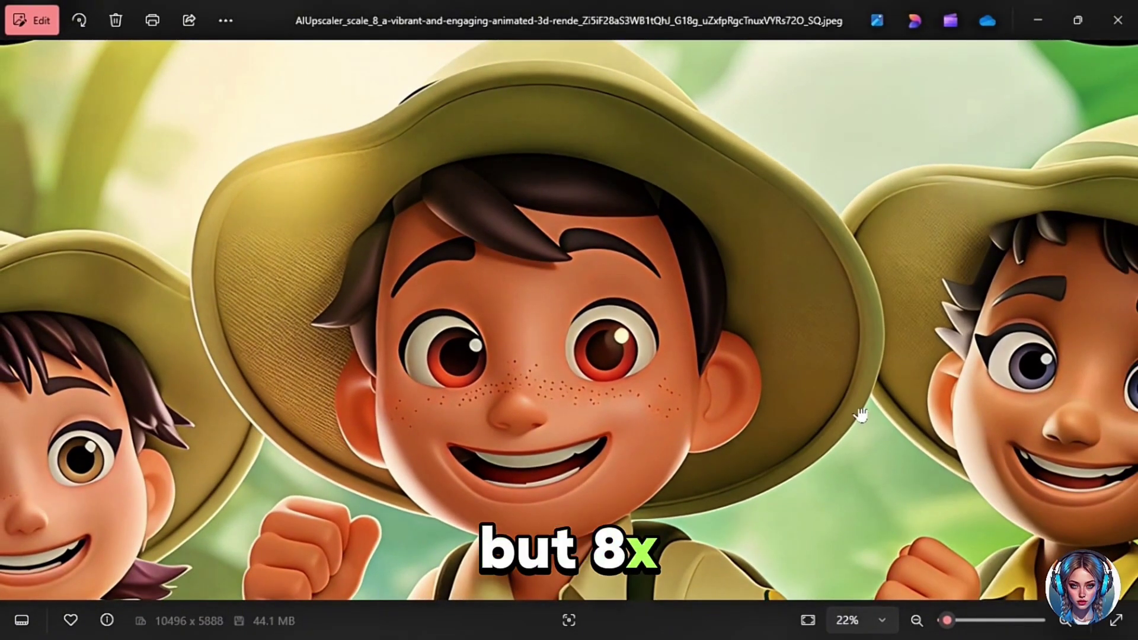
left_click_drag(860, 415, 824, 235)
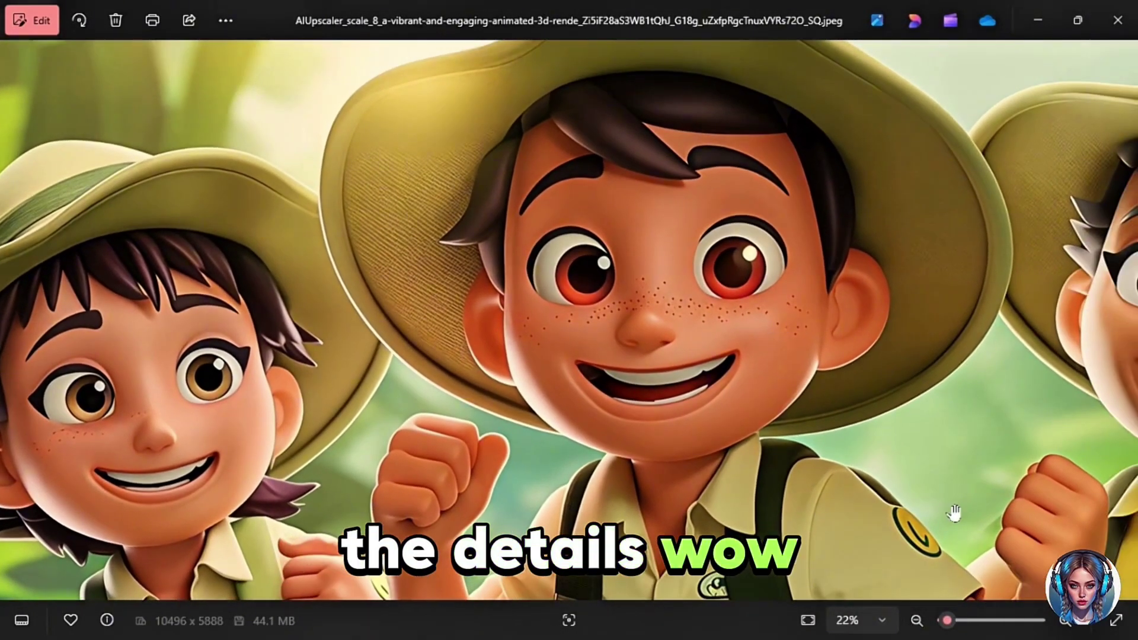
left_click(960, 622)
left_click_drag(961, 623, 949, 621)
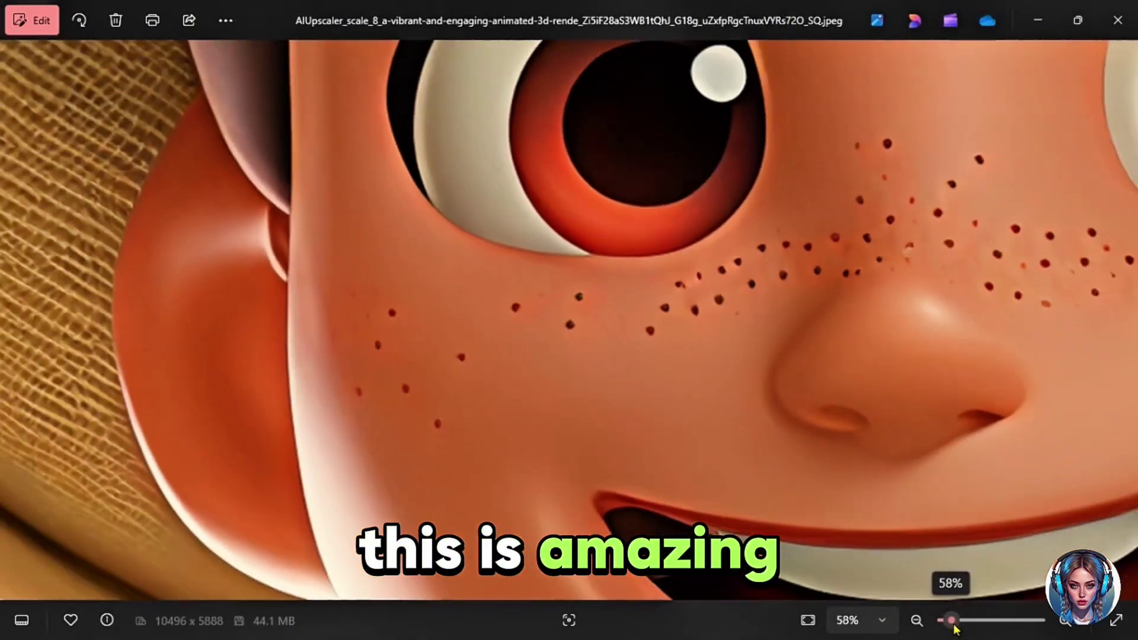
left_click_drag(901, 462, 670, 493)
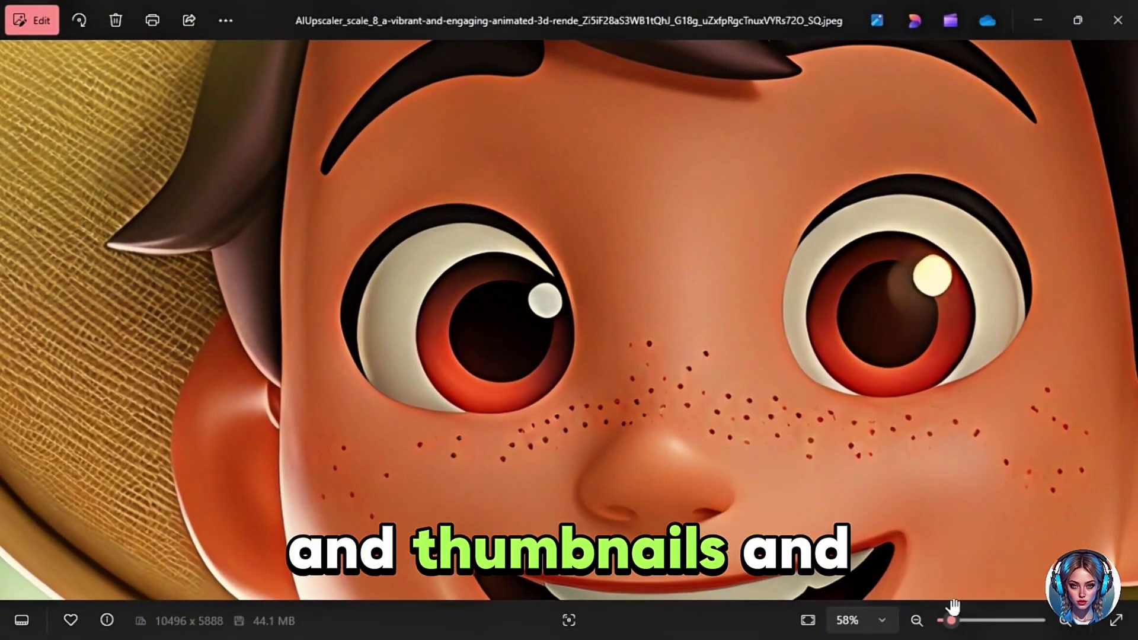
left_click_drag(952, 623, 946, 622)
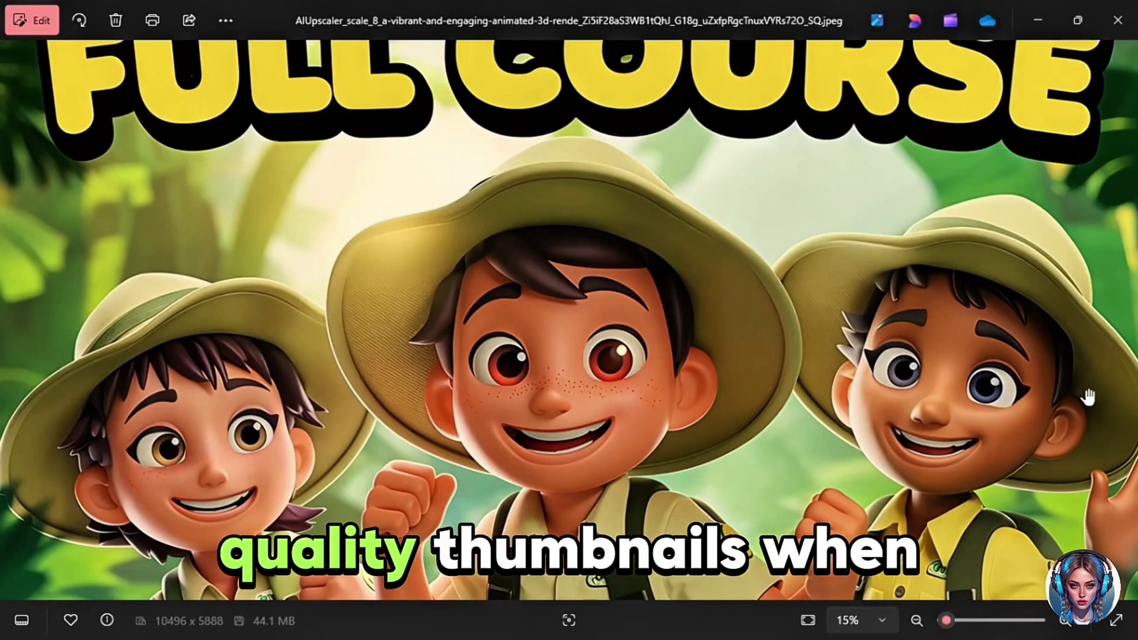
- Pan across all three boys, zoom to 50% on the right boy's face, then zoom out
left_click_drag(1088, 397, 999, 331)
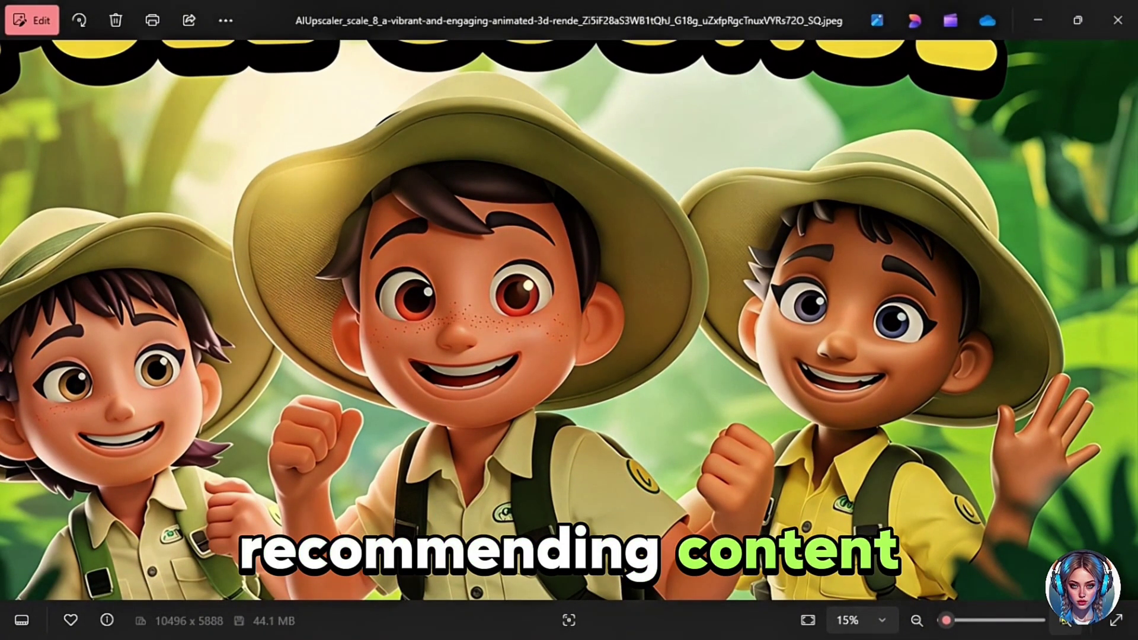
left_click(1065, 620)
left_click(1064, 621)
left_click_drag(1060, 451, 360, 329)
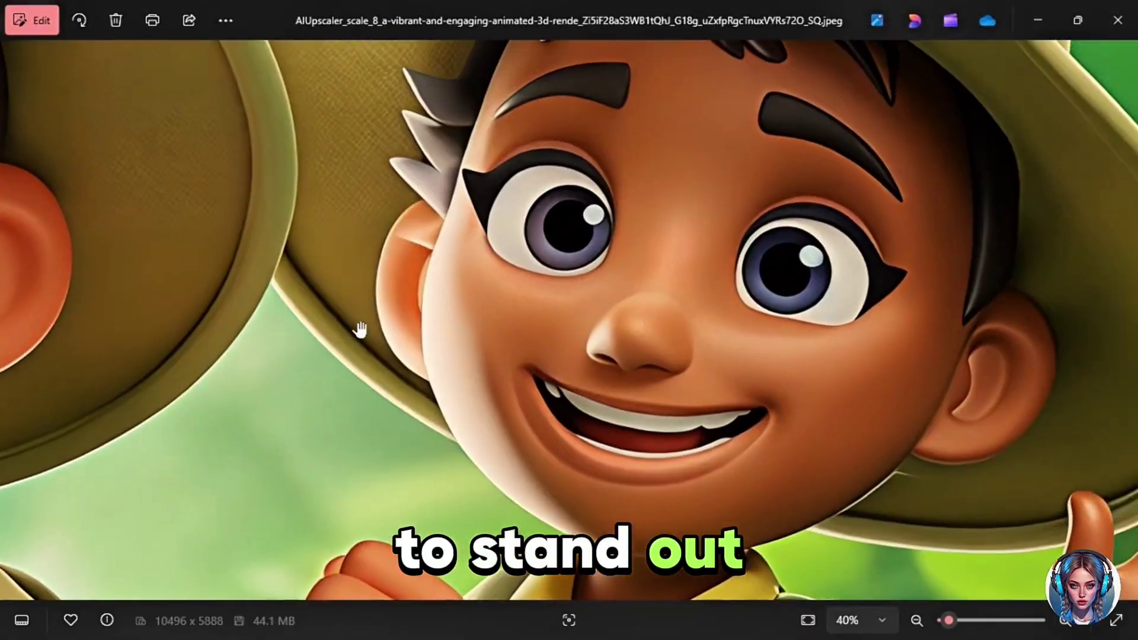
left_click(1065, 620)
left_click_drag(949, 620, 939, 620)
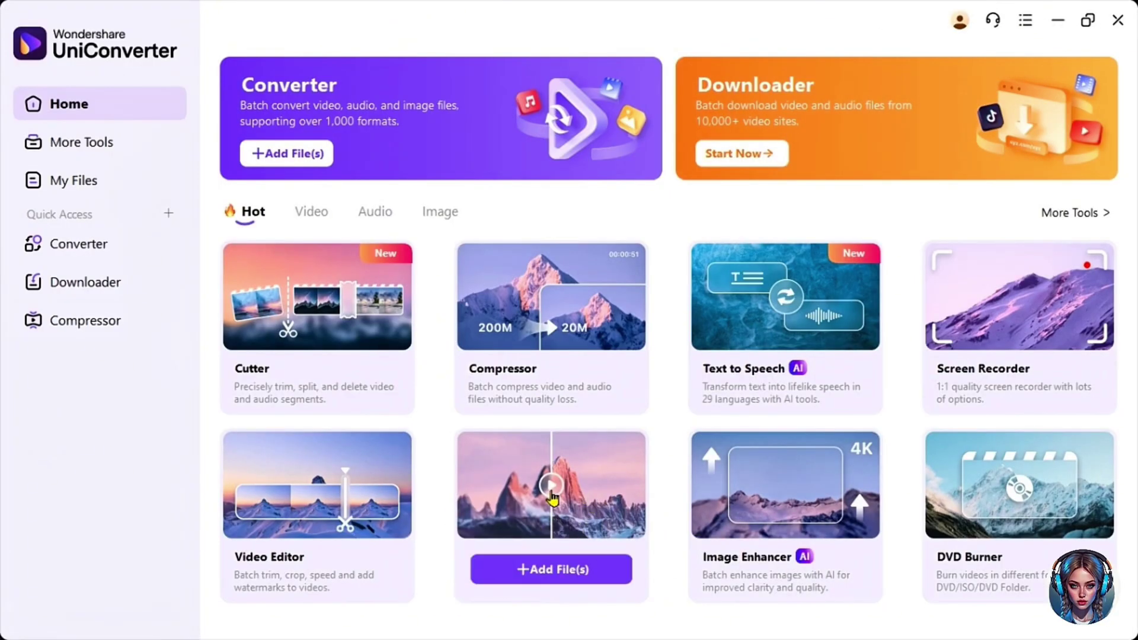
left_click(552, 499)
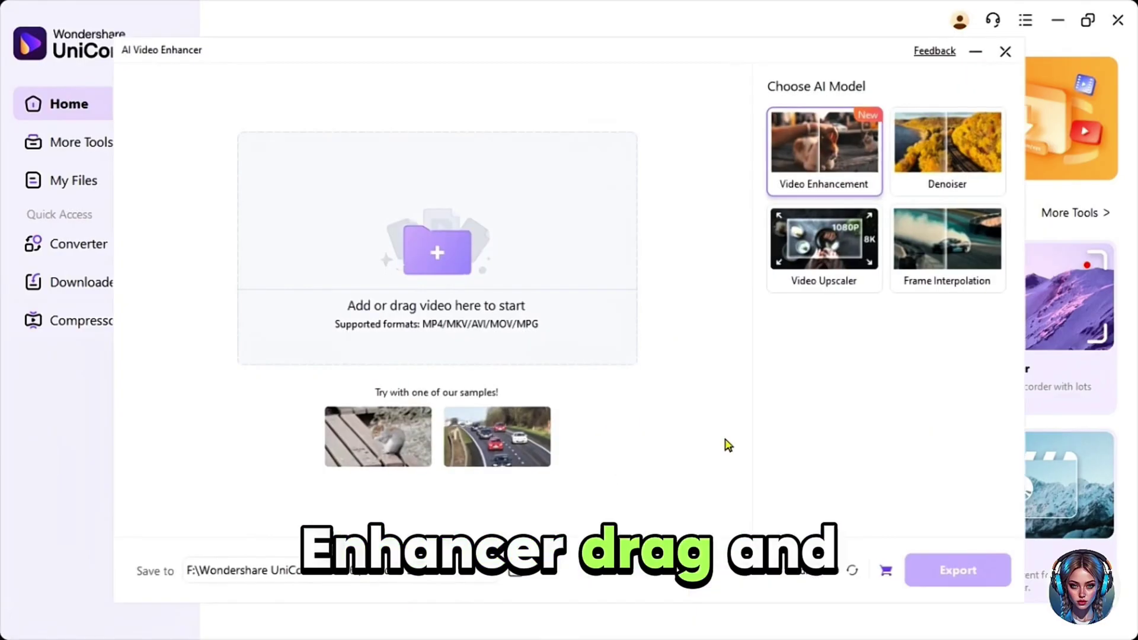
left_click(455, 245)
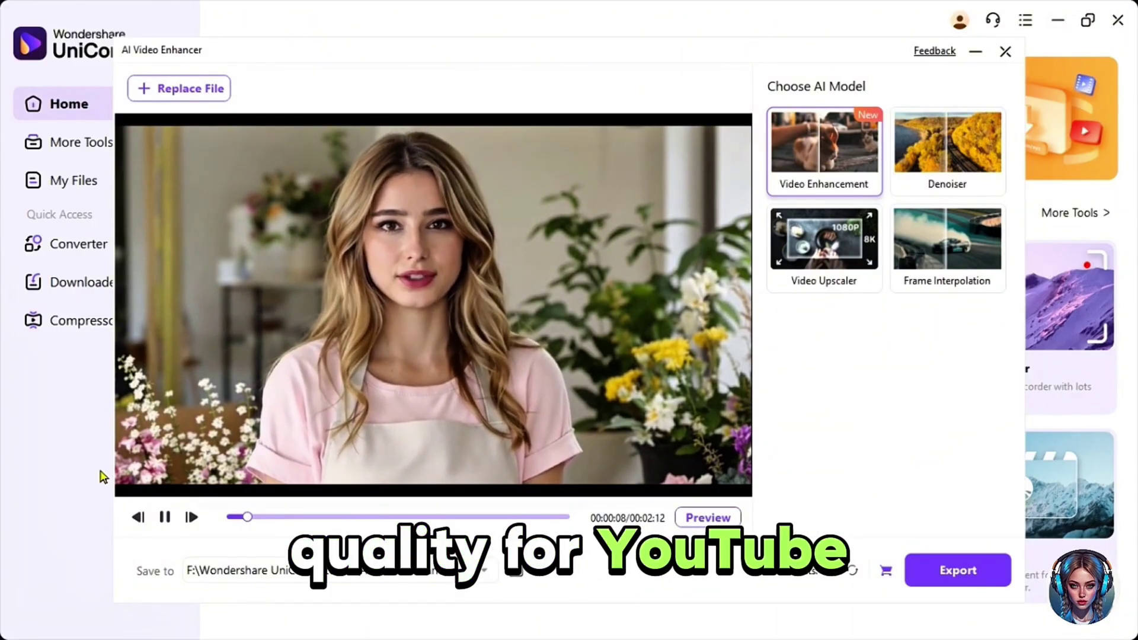
left_click(165, 519)
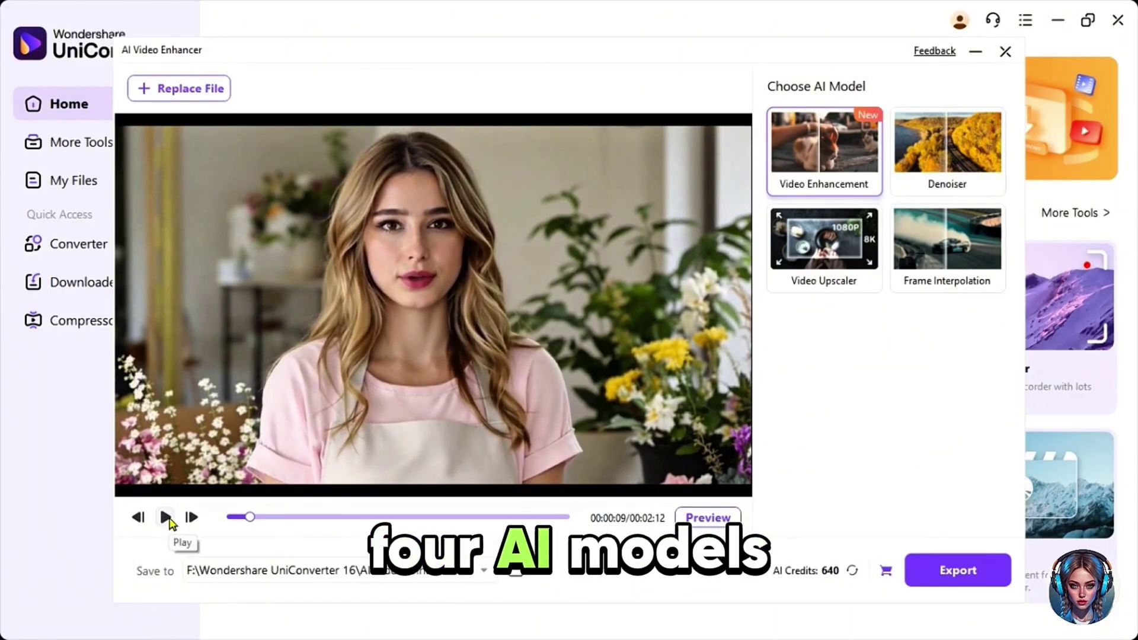
mouse_move(846, 174)
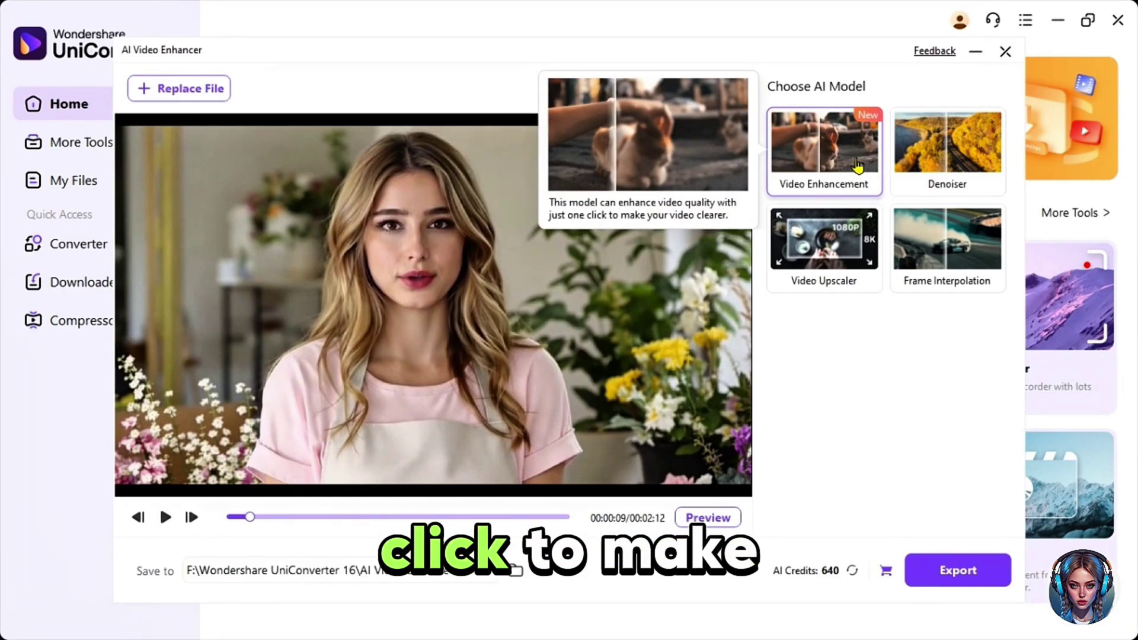
mouse_move(981, 134)
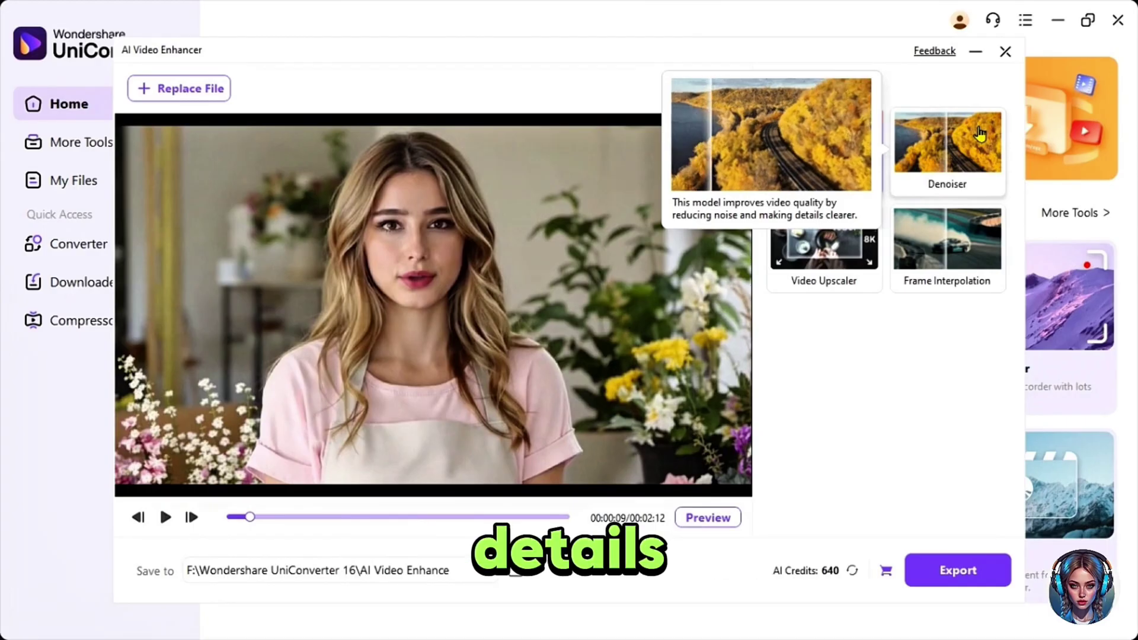
mouse_move(845, 253)
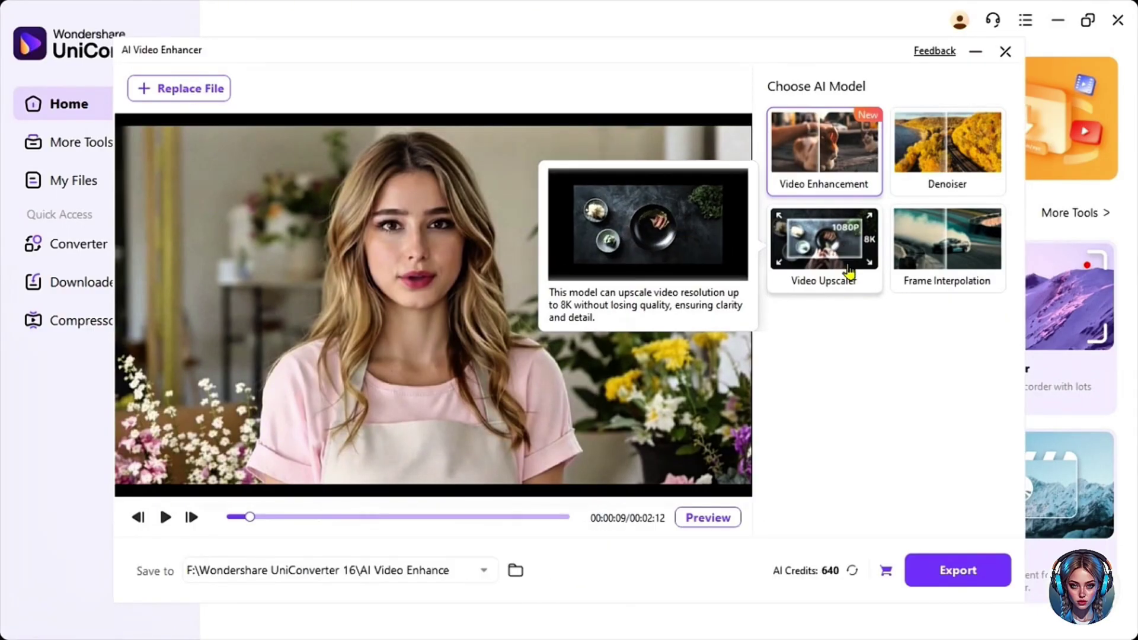
mouse_move(996, 287)
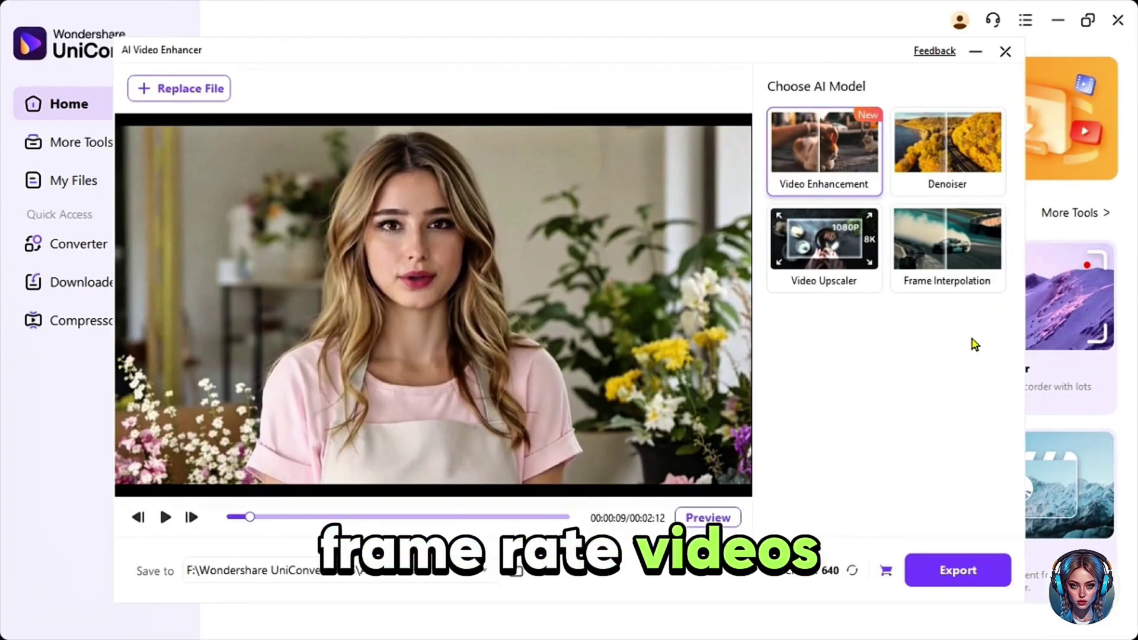
mouse_move(963, 252)
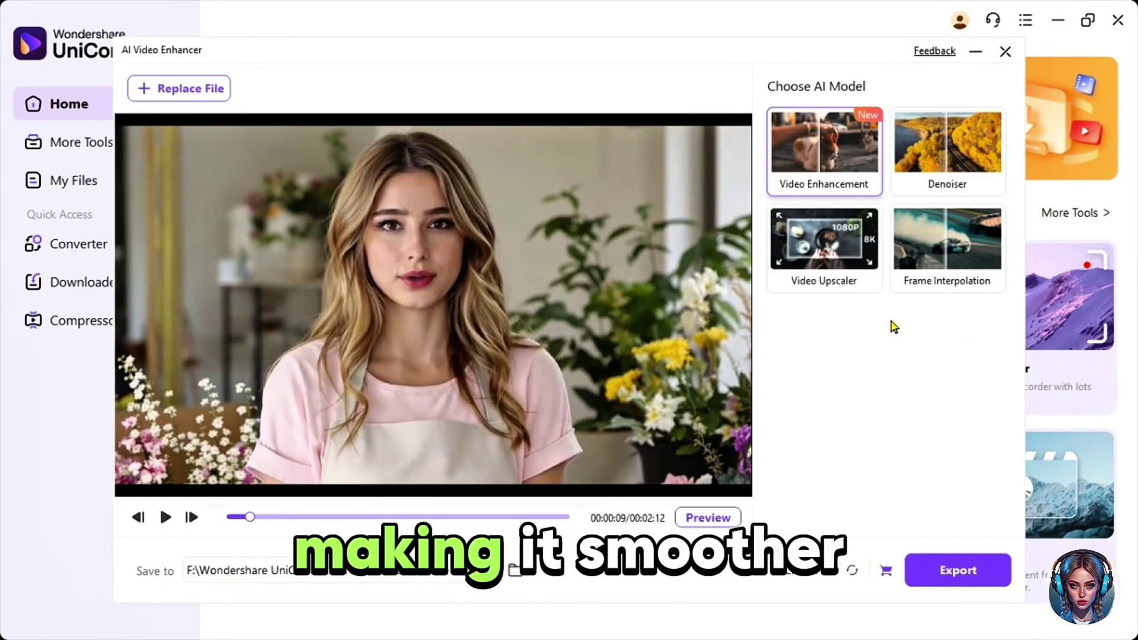
mouse_move(838, 287)
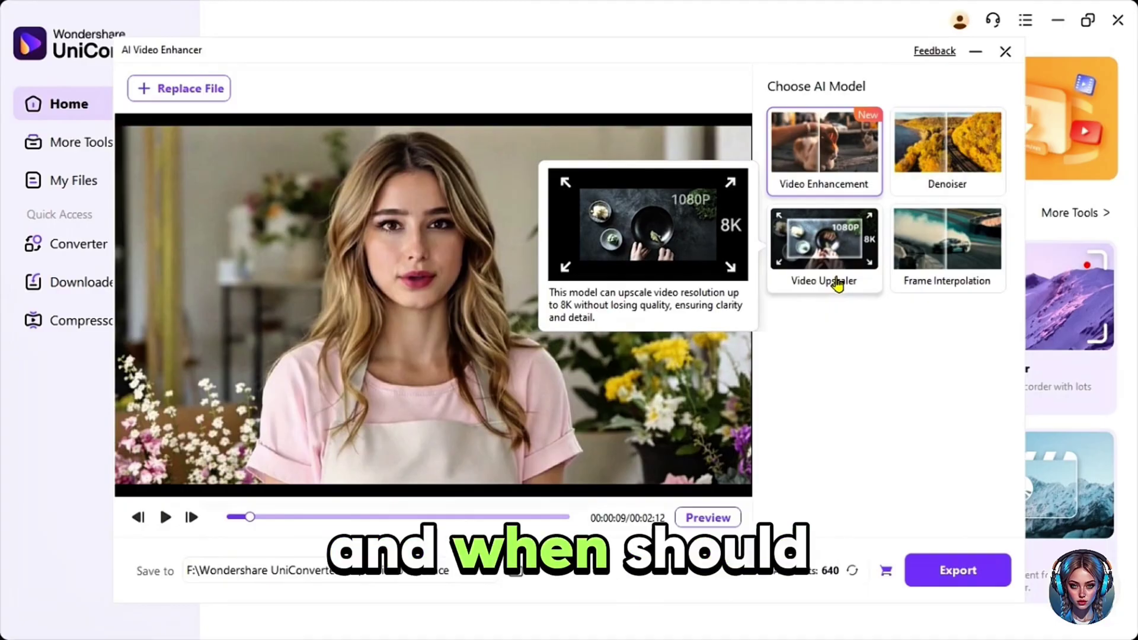
mouse_move(847, 158)
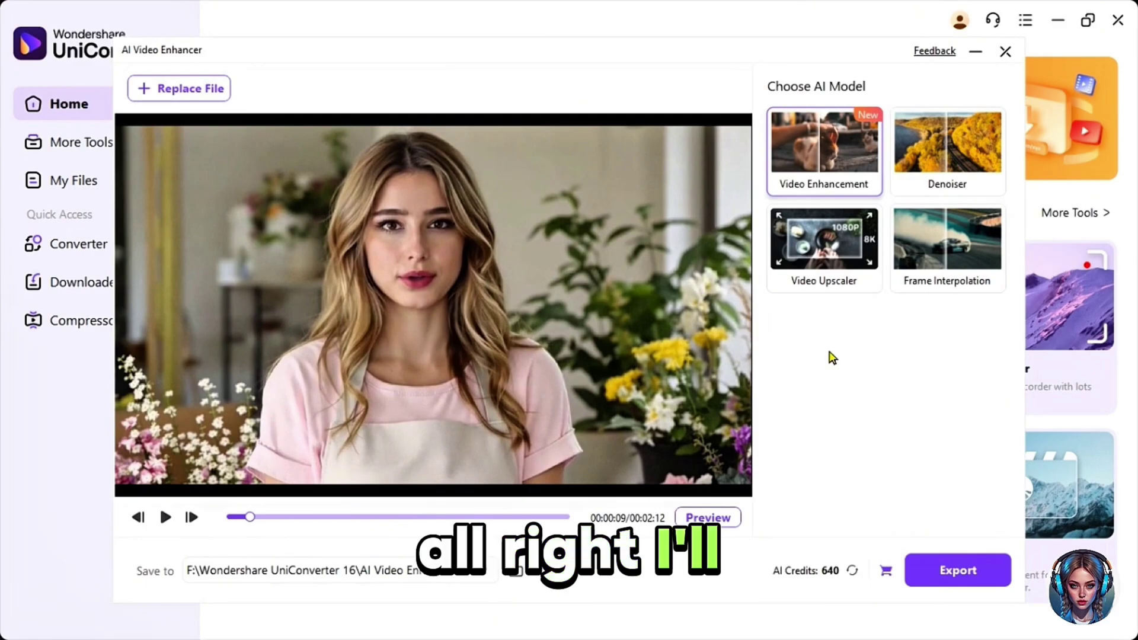
- Apply Video Upscaler at 4X (5120 x 2880), export, and pause the Original/Result preview
left_click(809, 267)
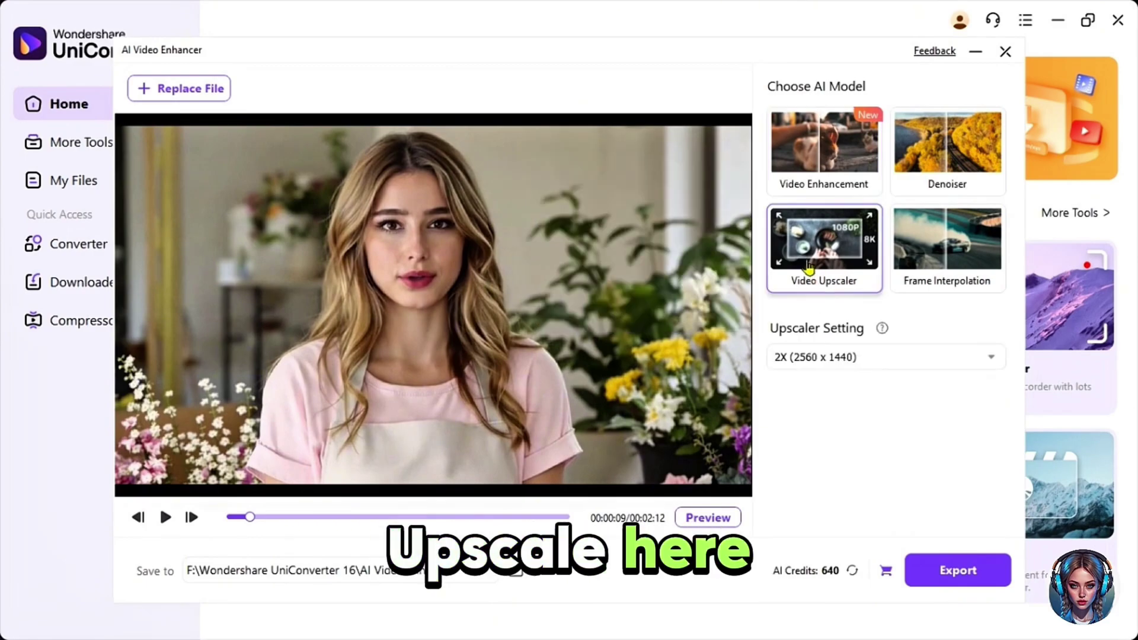
left_click(835, 363)
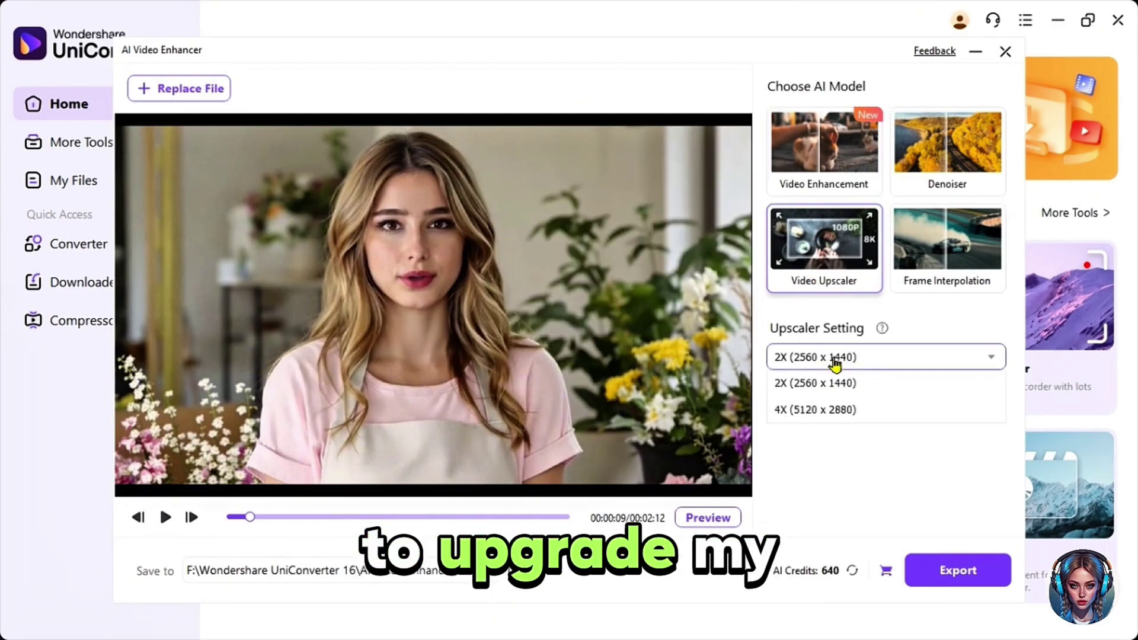
left_click(846, 415)
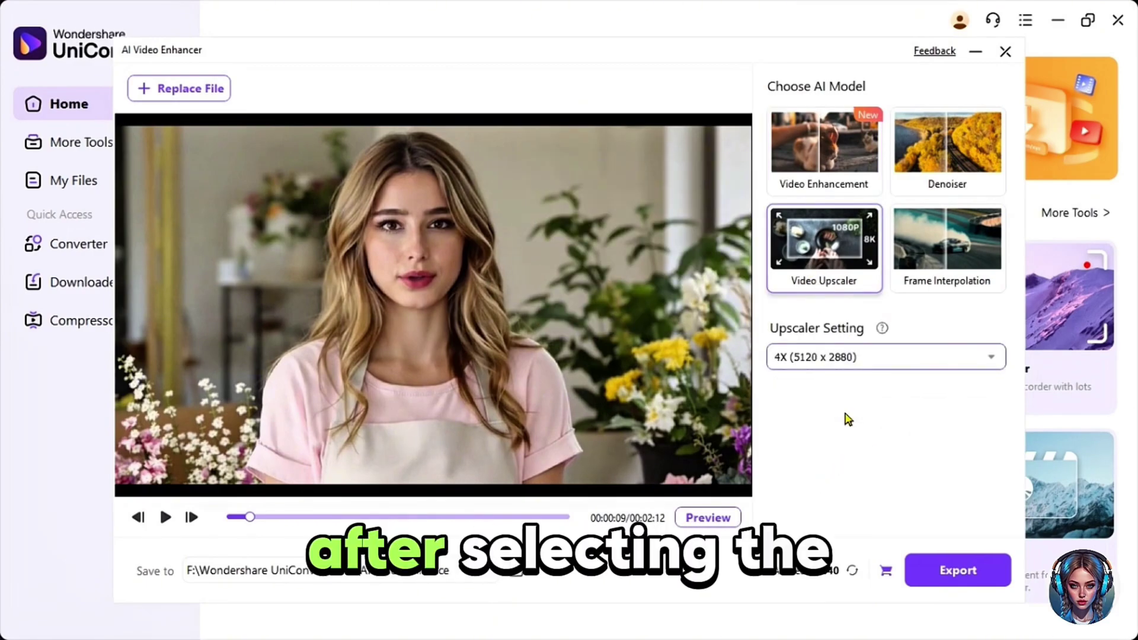
left_click(945, 568)
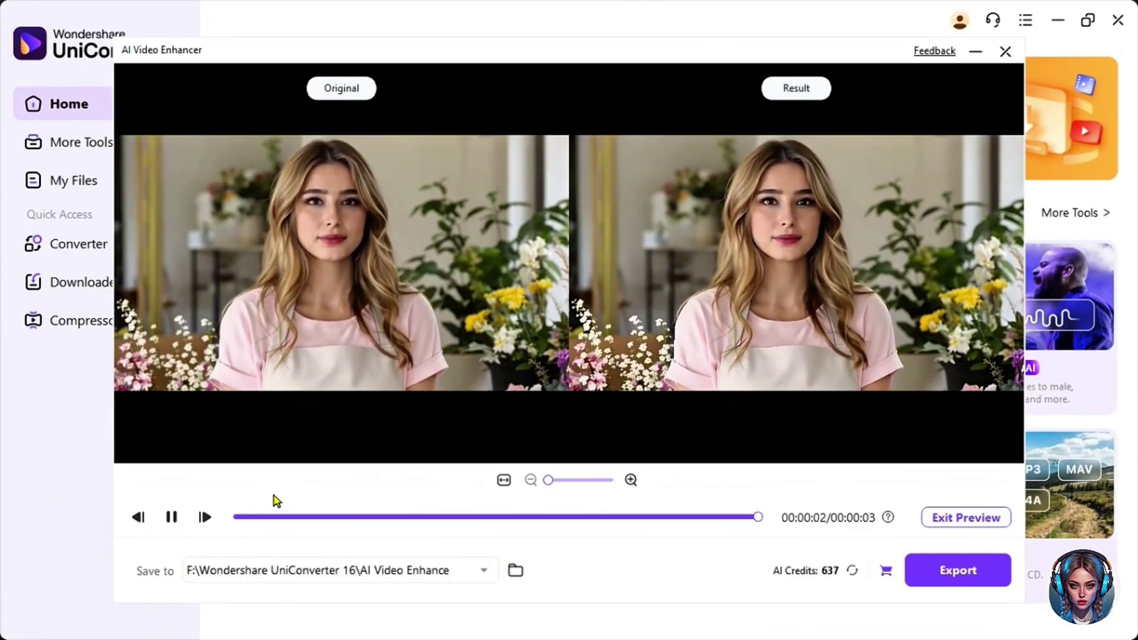
left_click(173, 519)
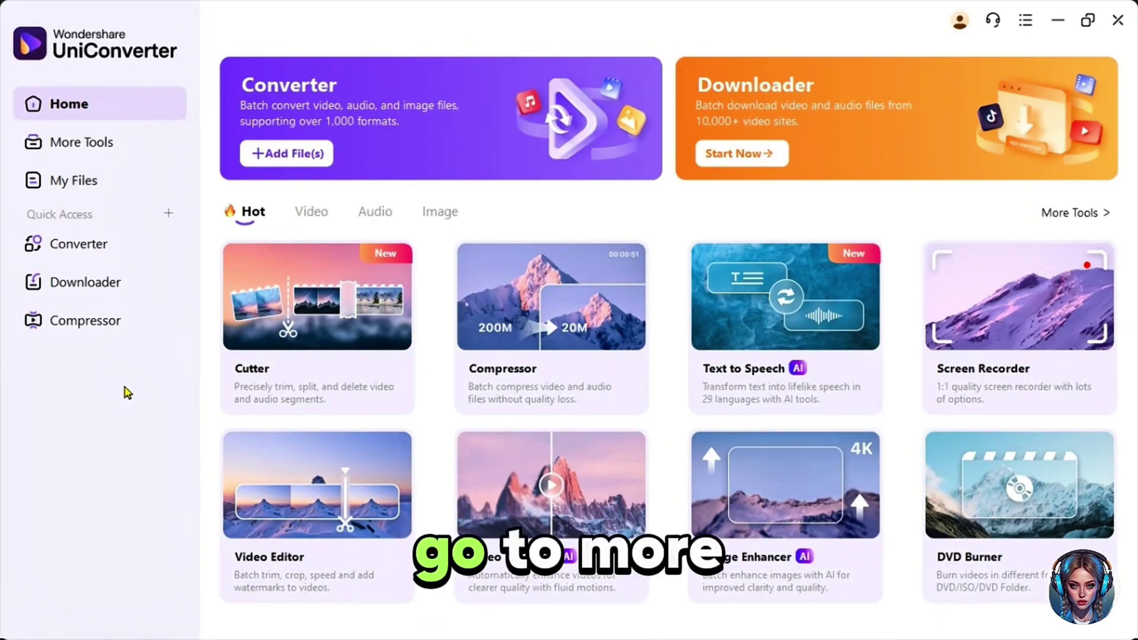
- Download Watermark Remover from the More Tools Image tab and load the selfie video
left_click(126, 151)
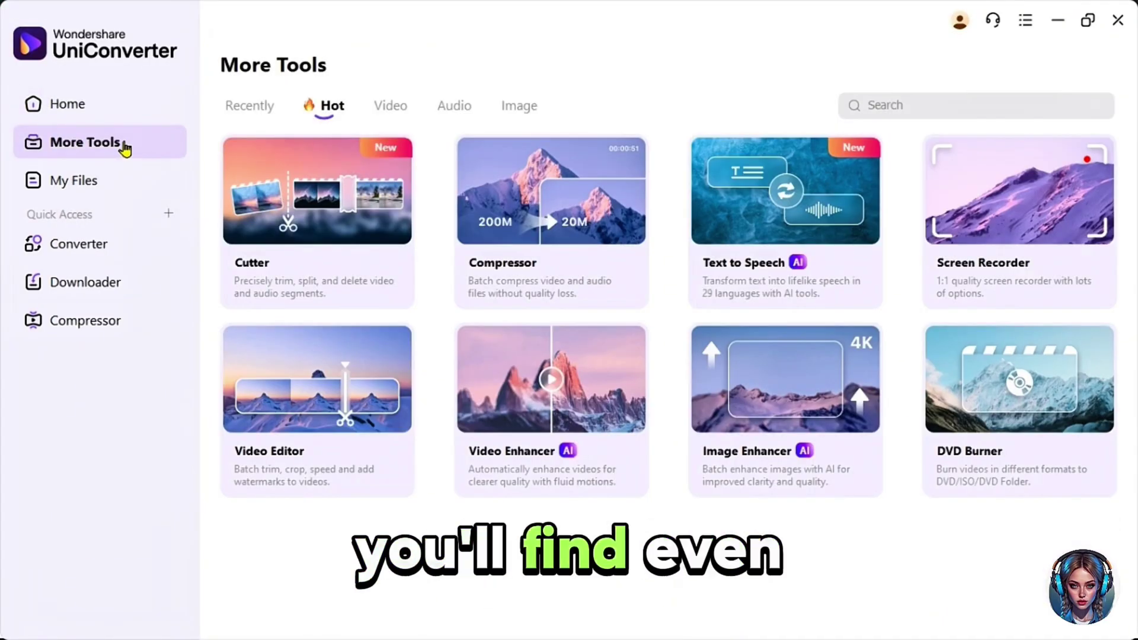
left_click(521, 113)
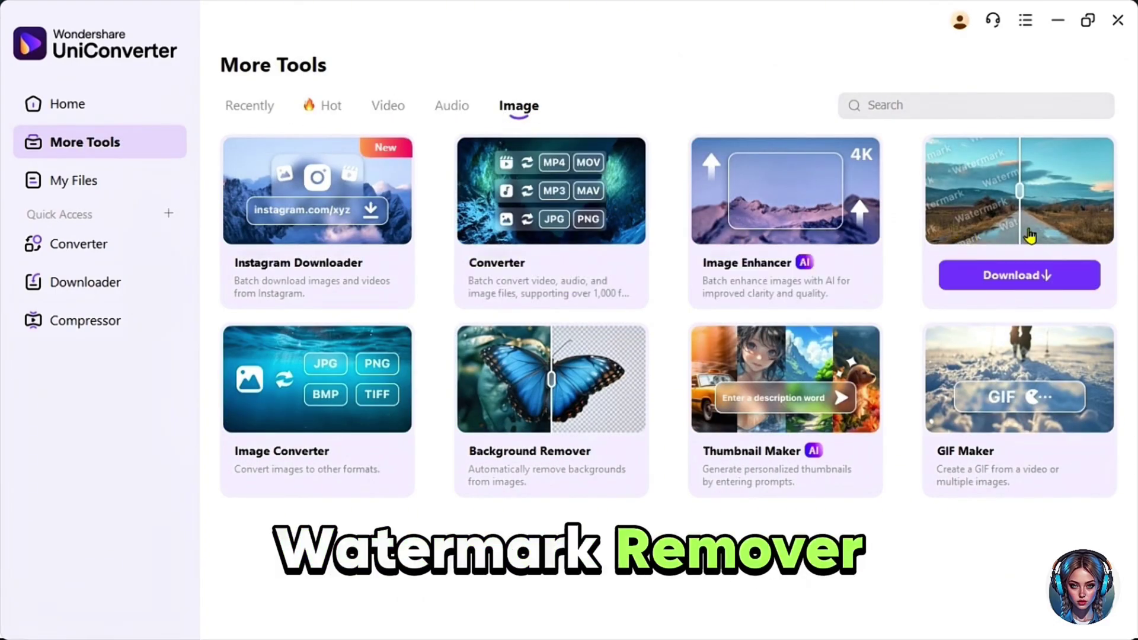
left_click(1016, 272)
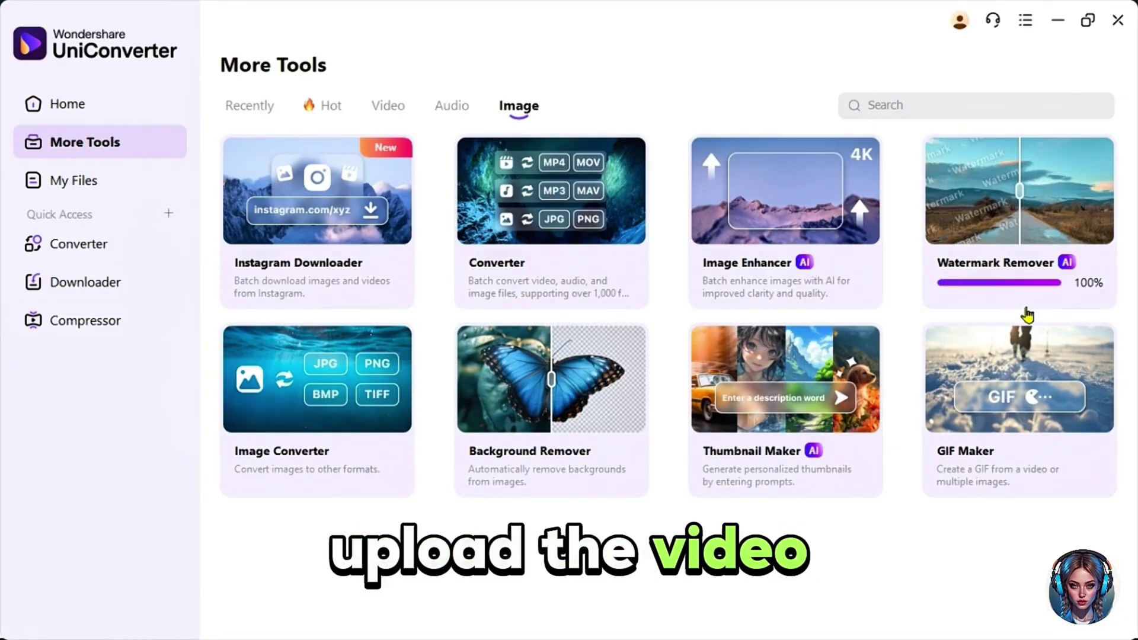
left_click(1027, 316)
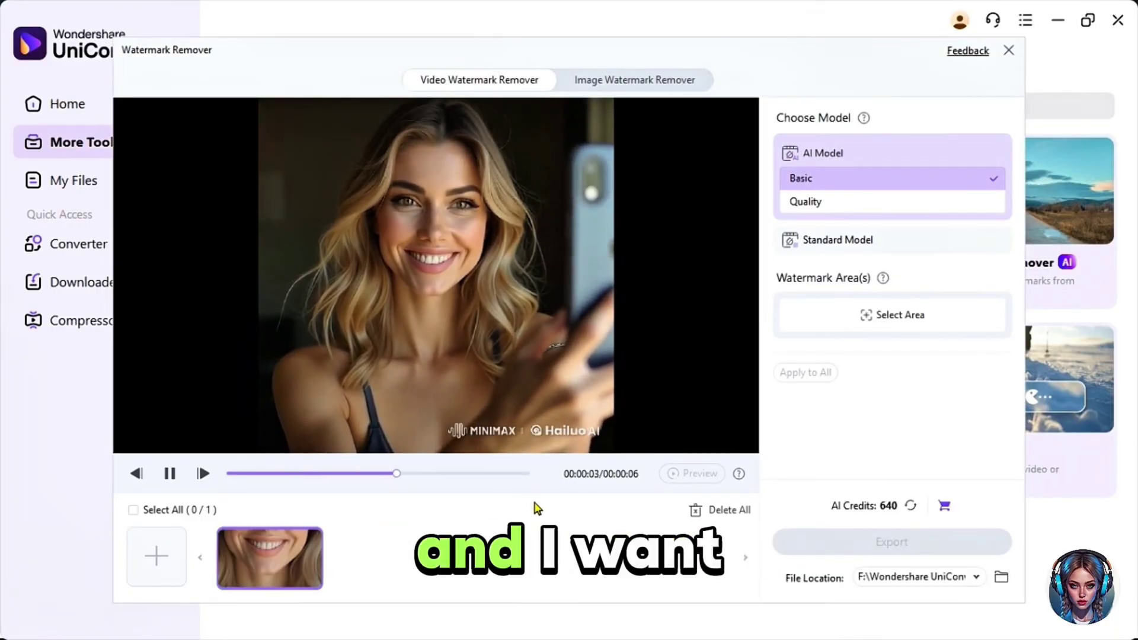
- Box the MINIMAX Hailuo AI watermark, remove it in Quality mode, export, and view the clip
left_click(169, 474)
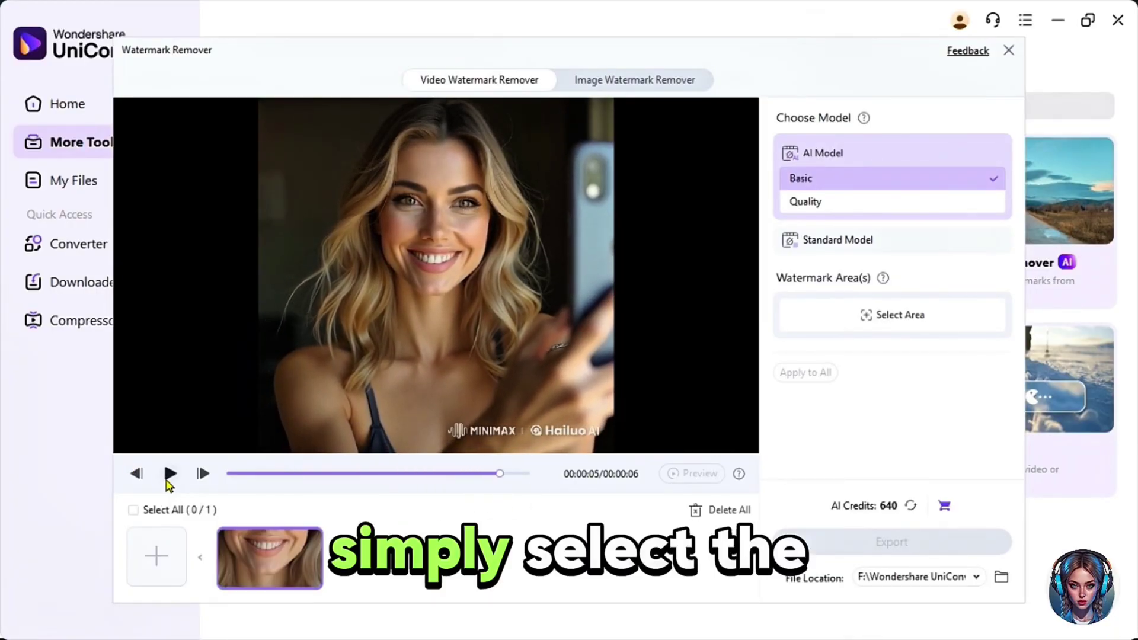
left_click_drag(526, 435, 619, 485)
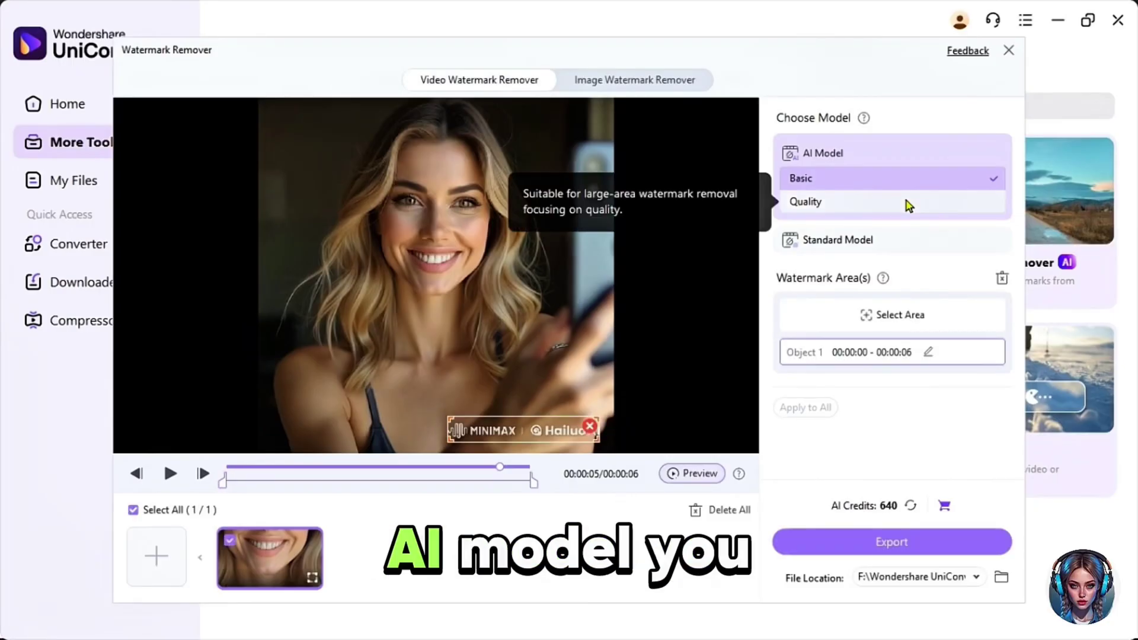
left_click(874, 211)
left_click(923, 545)
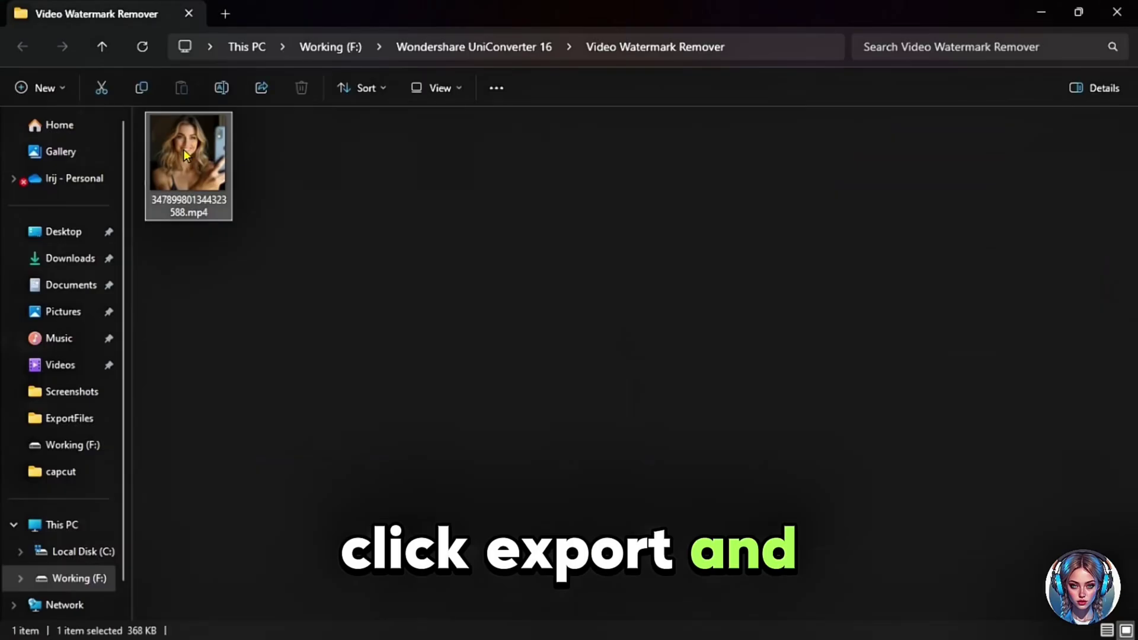
double_click(183, 157)
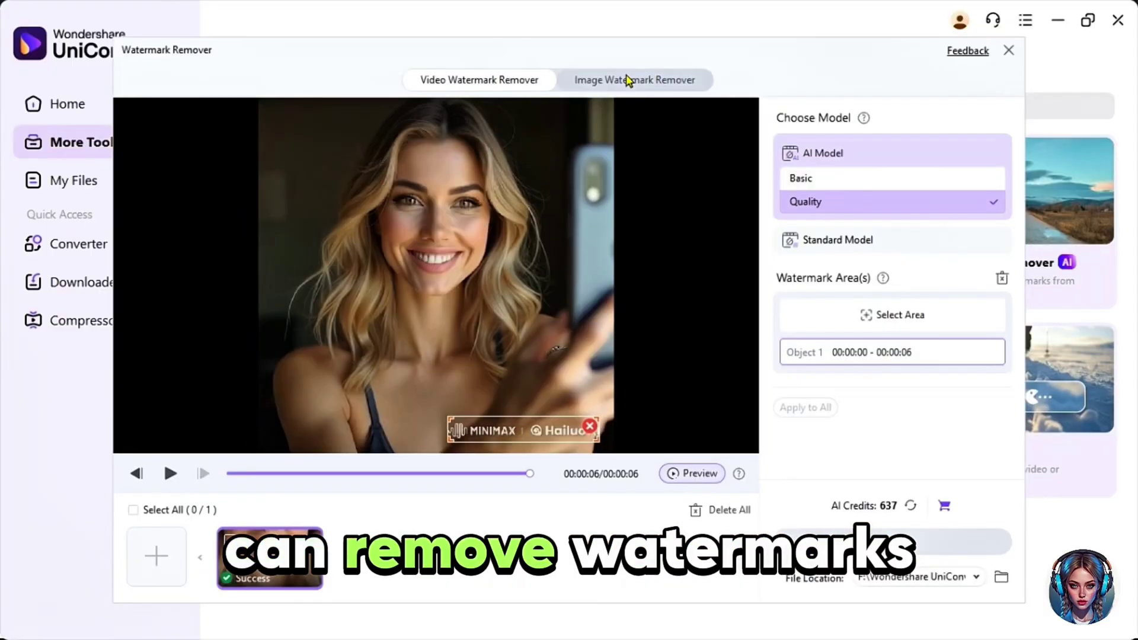
left_click(631, 81)
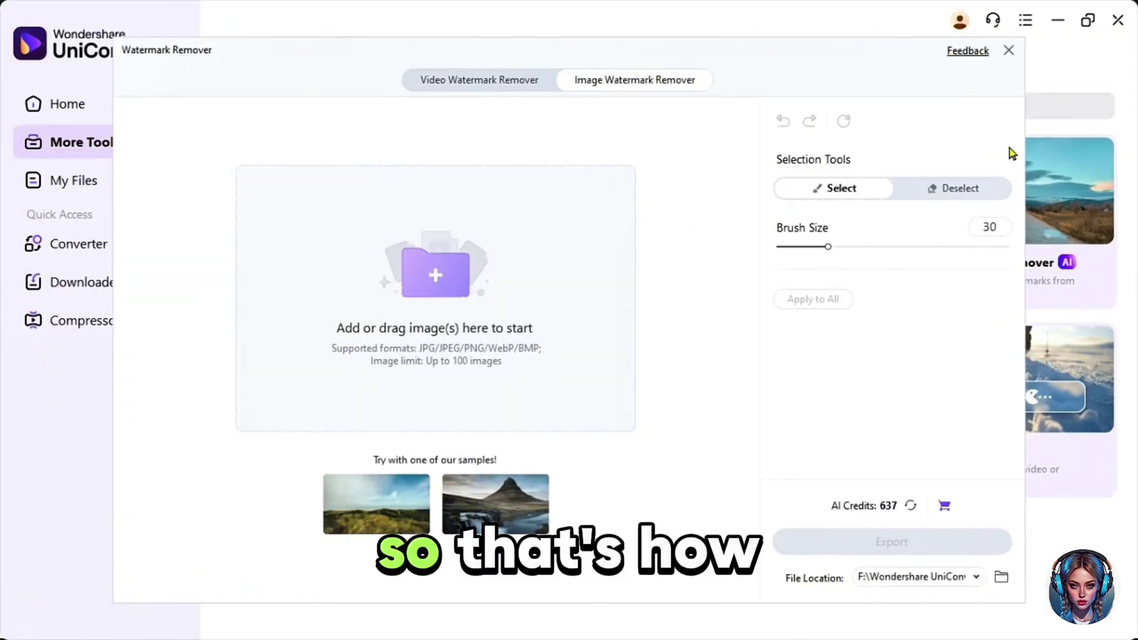
- Close the Watermark Remover and browse the image tool cards on More Tools
left_click(1008, 50)
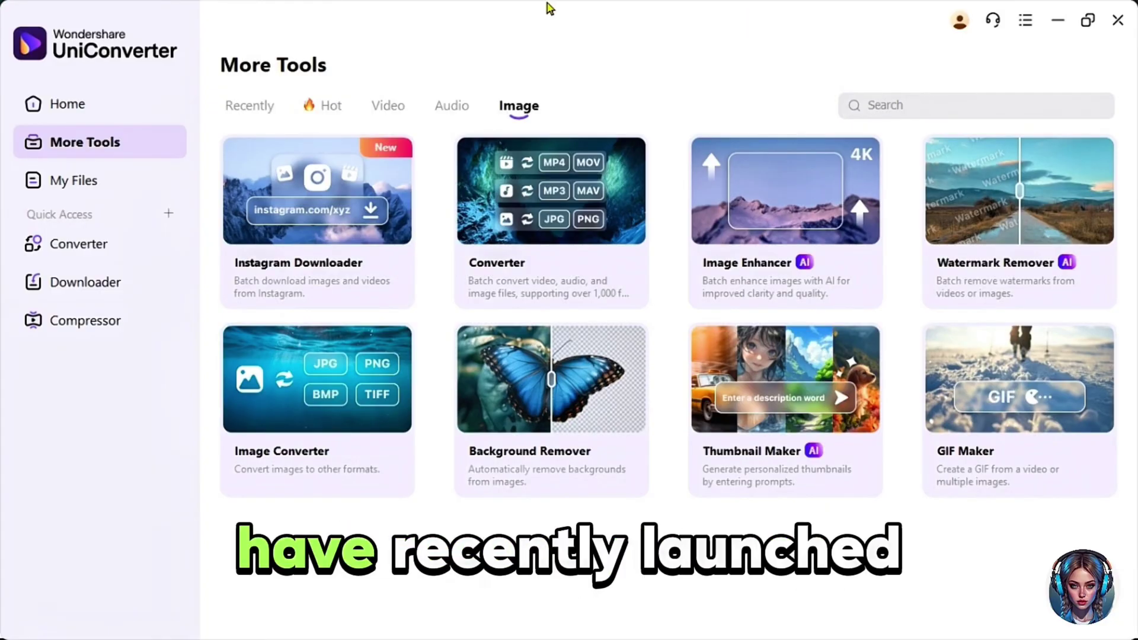
mouse_move(337, 205)
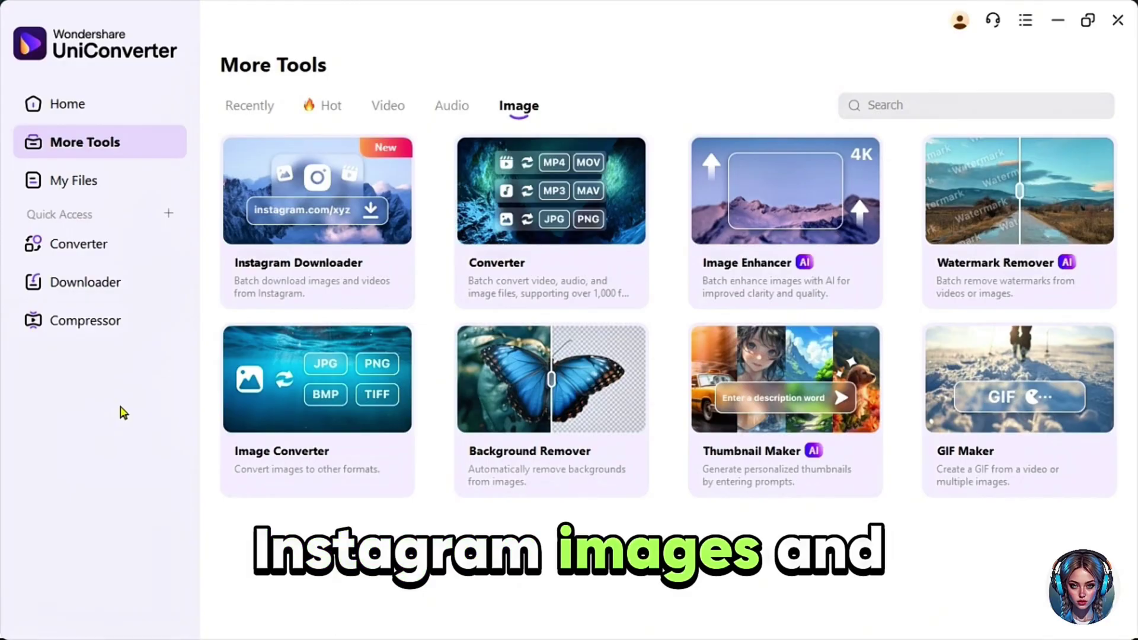
mouse_move(632, 214)
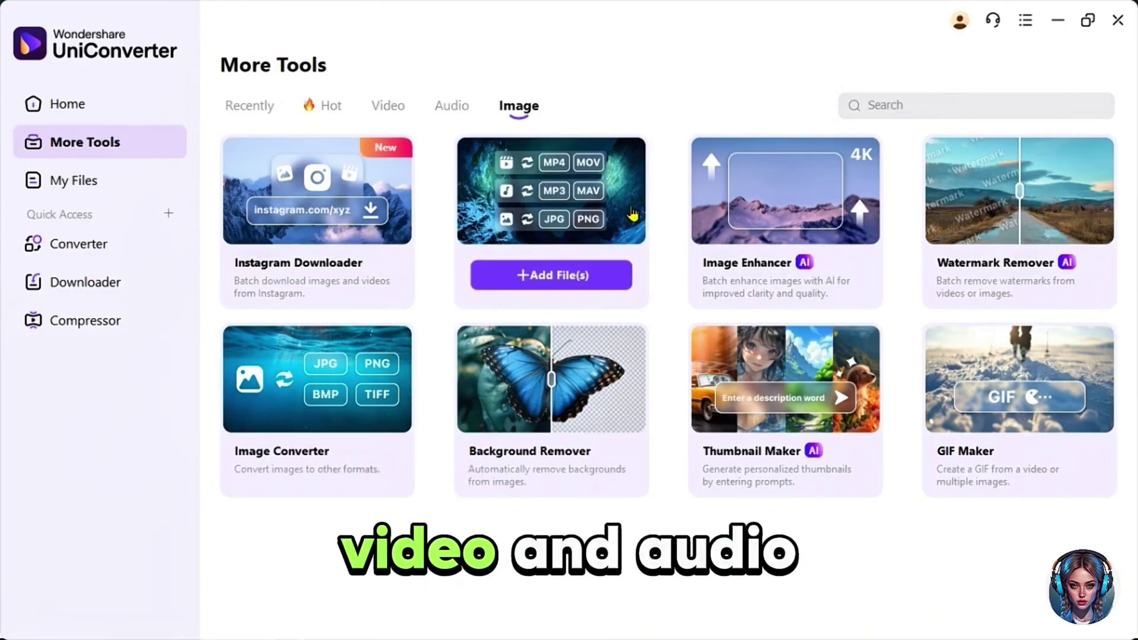